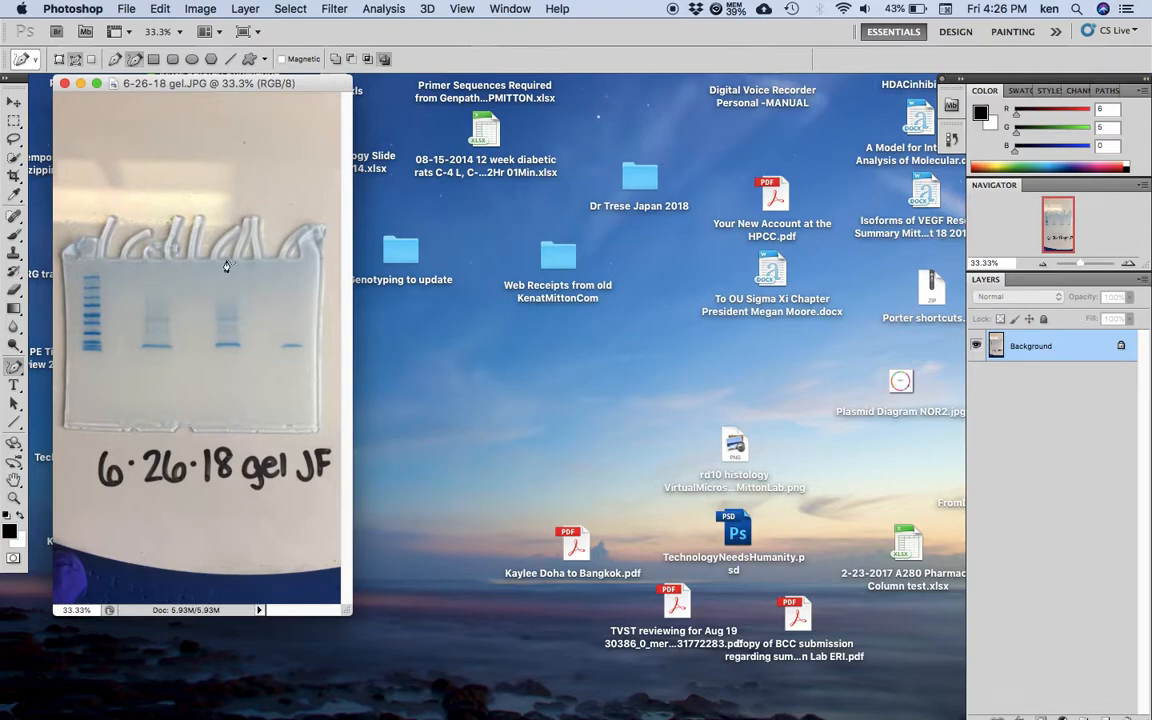
# Resize the gel image to a document width of 5 inches at 300 pixels/inch, keeping proportions constrained
pyautogui.moveTo(218, 92); pyautogui.dragTo(243, 97)
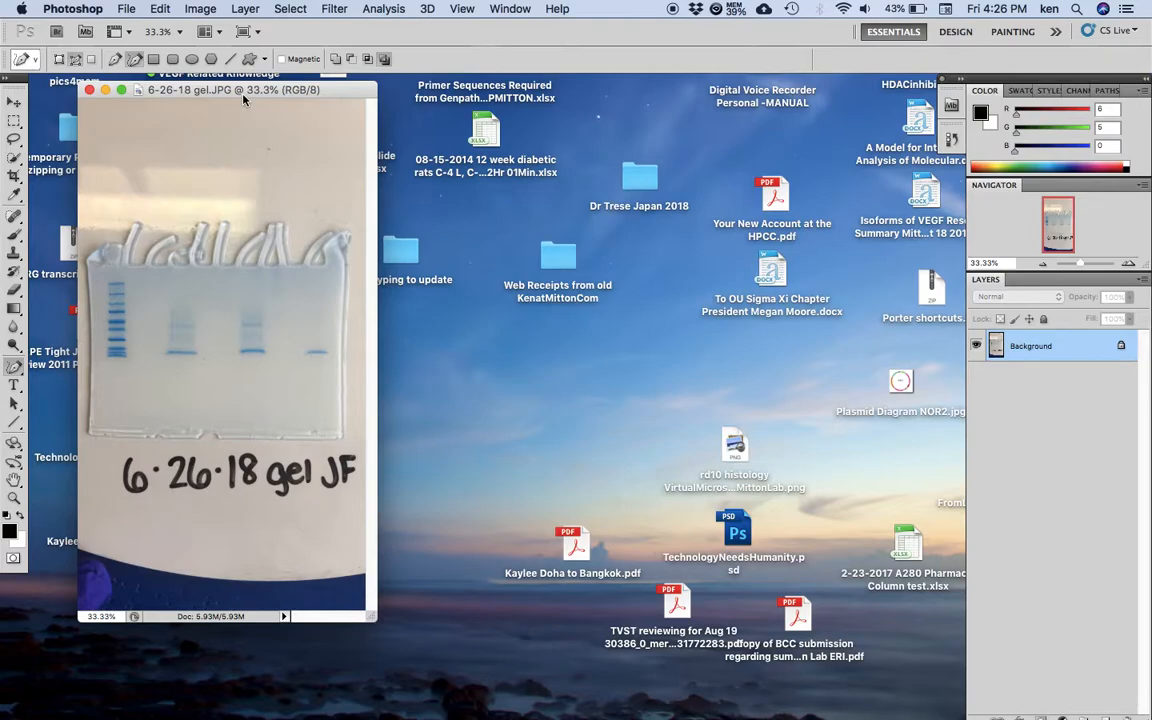
pyautogui.click(201, 9)
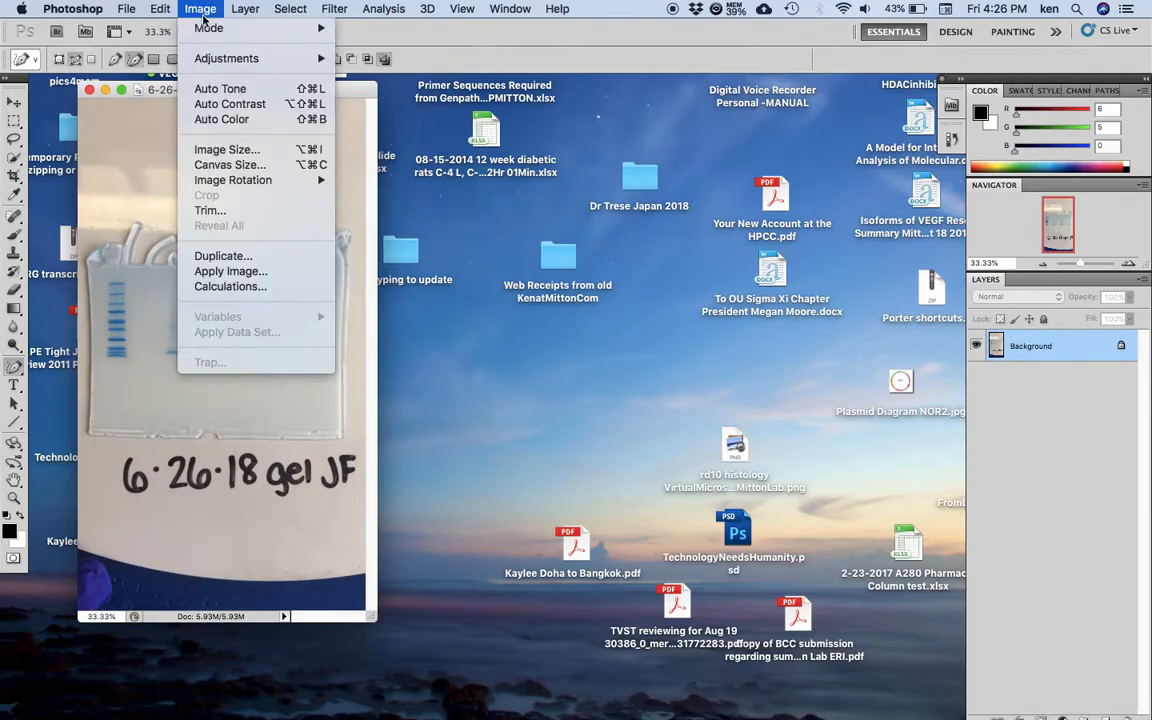
pyautogui.click(220, 149)
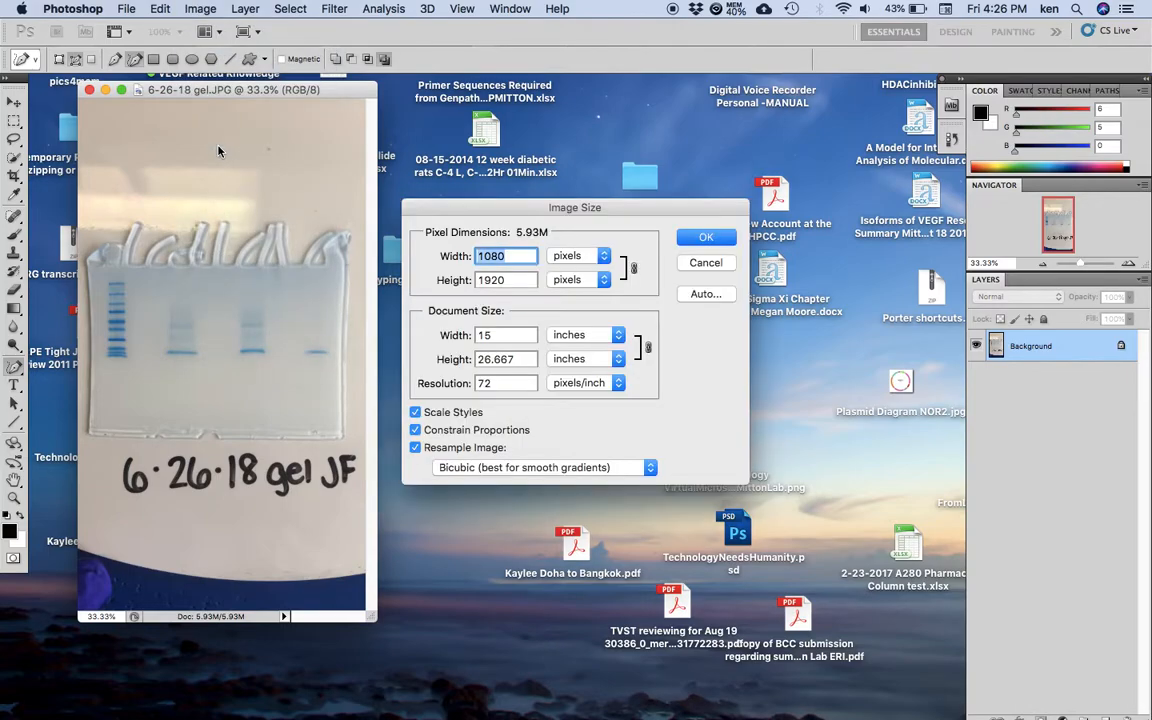
pyautogui.click(509, 337)
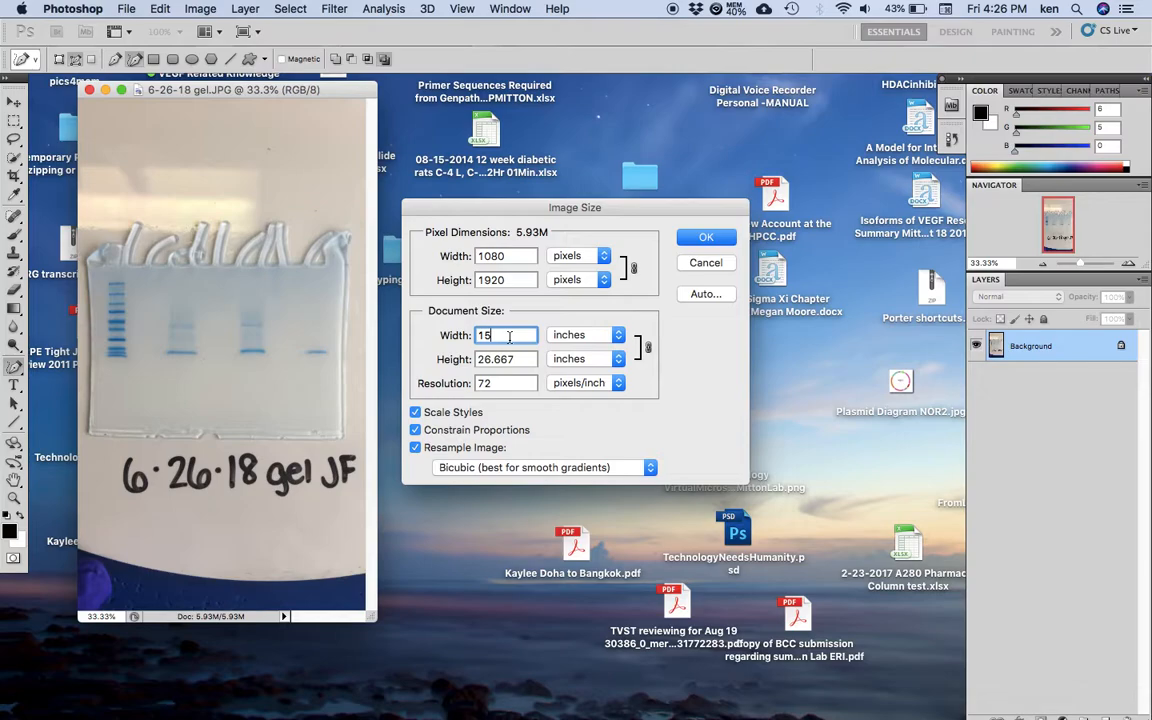
pyautogui.doubleClick(509, 337)
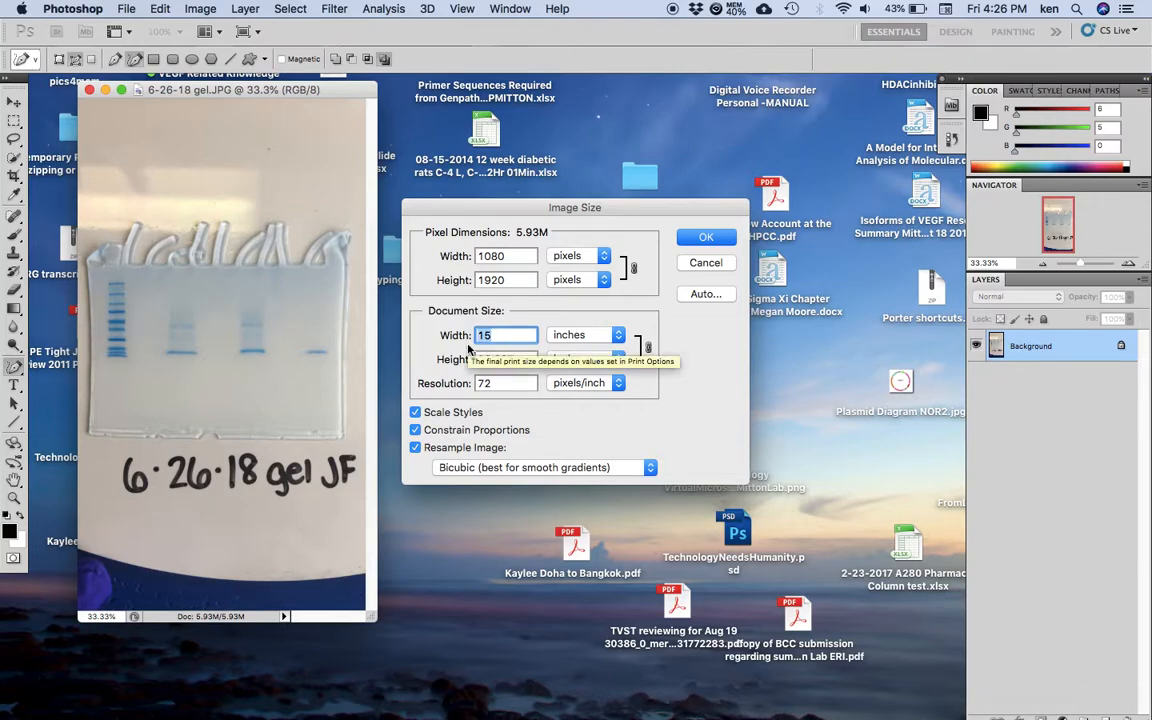
pyautogui.write('5')
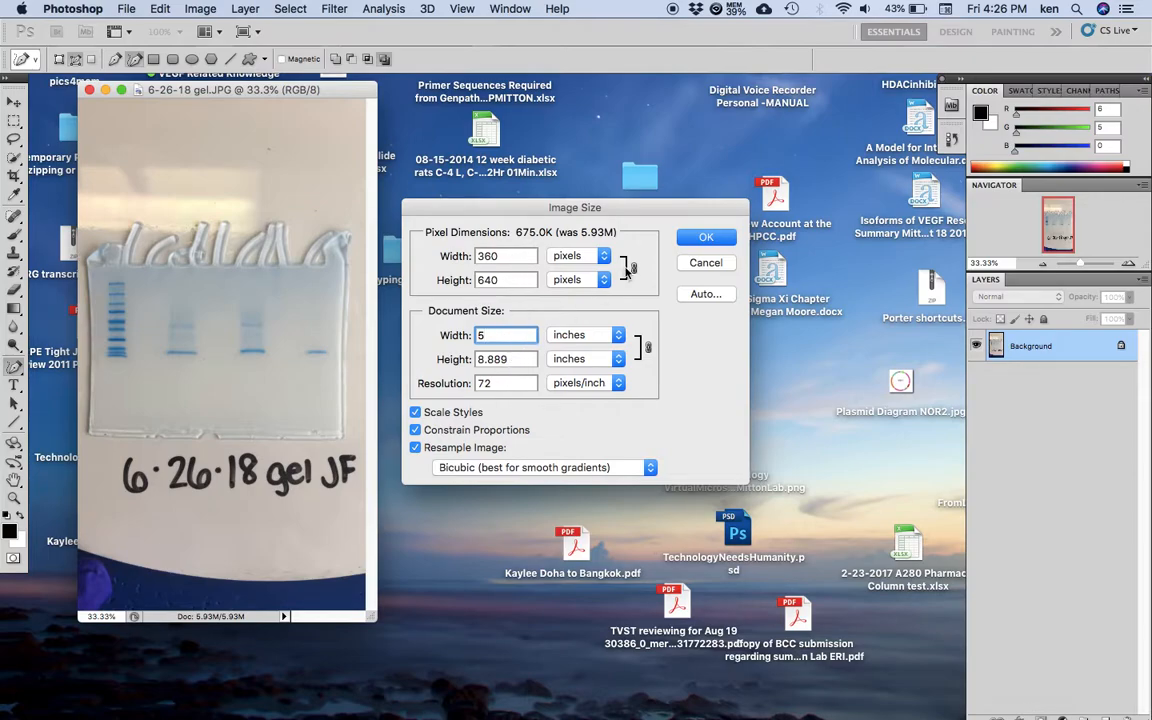
pyautogui.moveTo(502, 383); pyautogui.dragTo(476, 388)
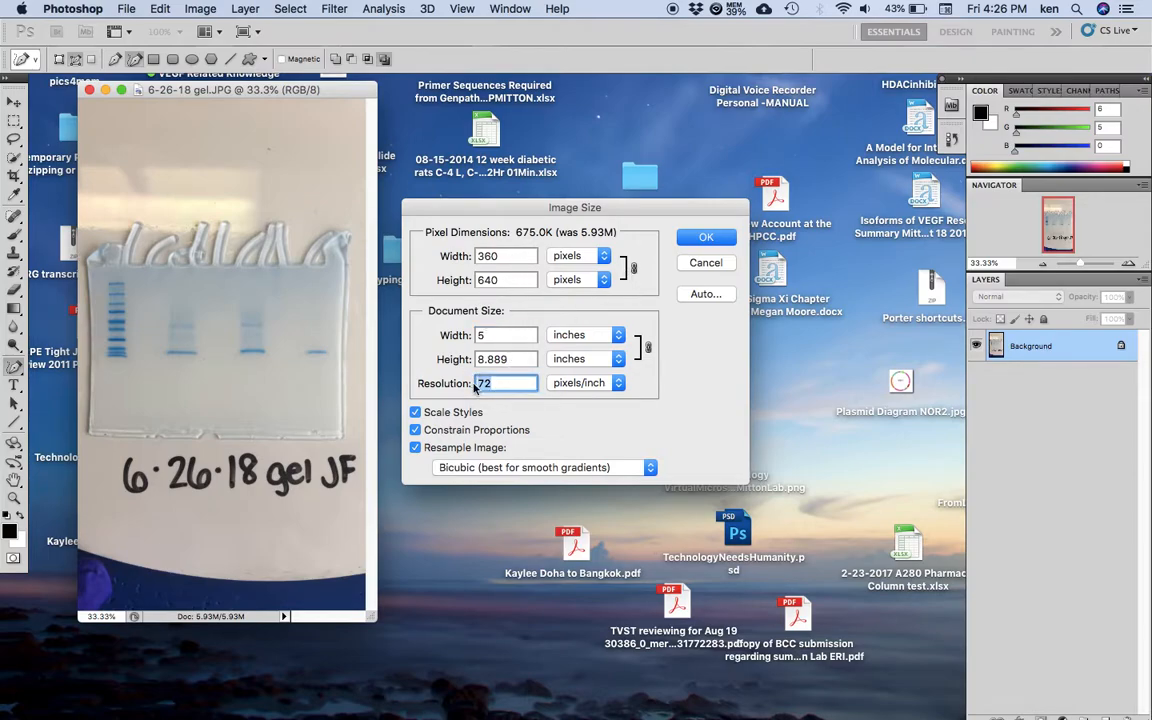
pyautogui.write('300')
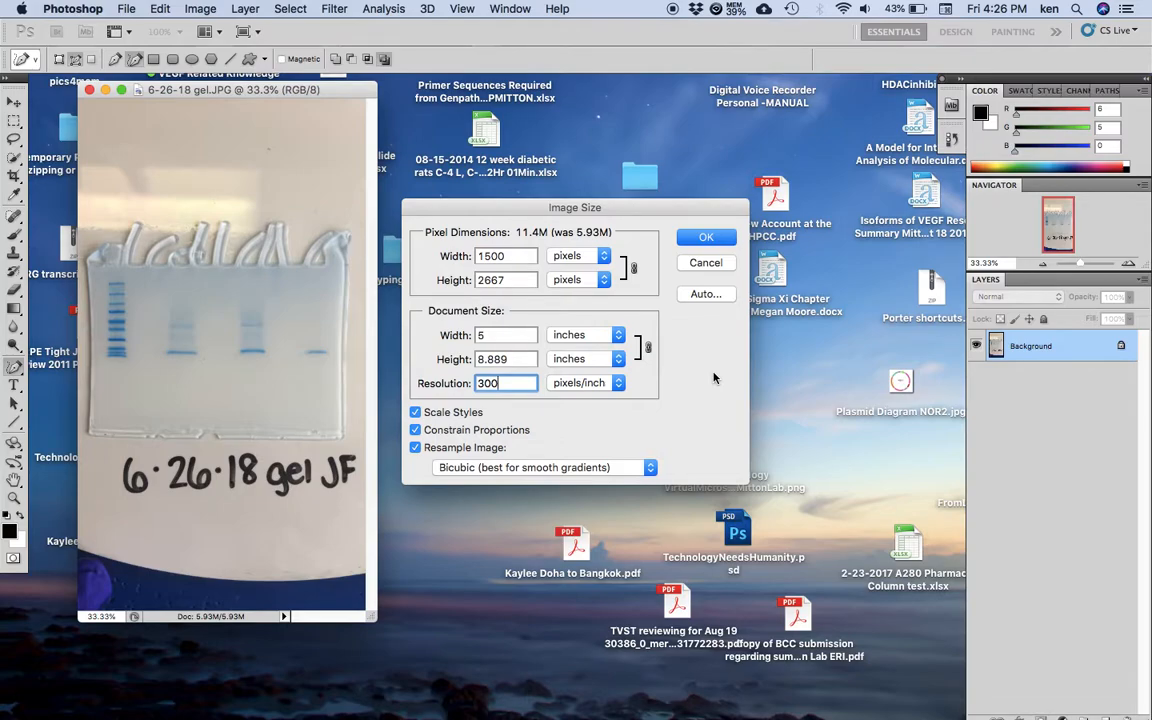
pyautogui.click(707, 238)
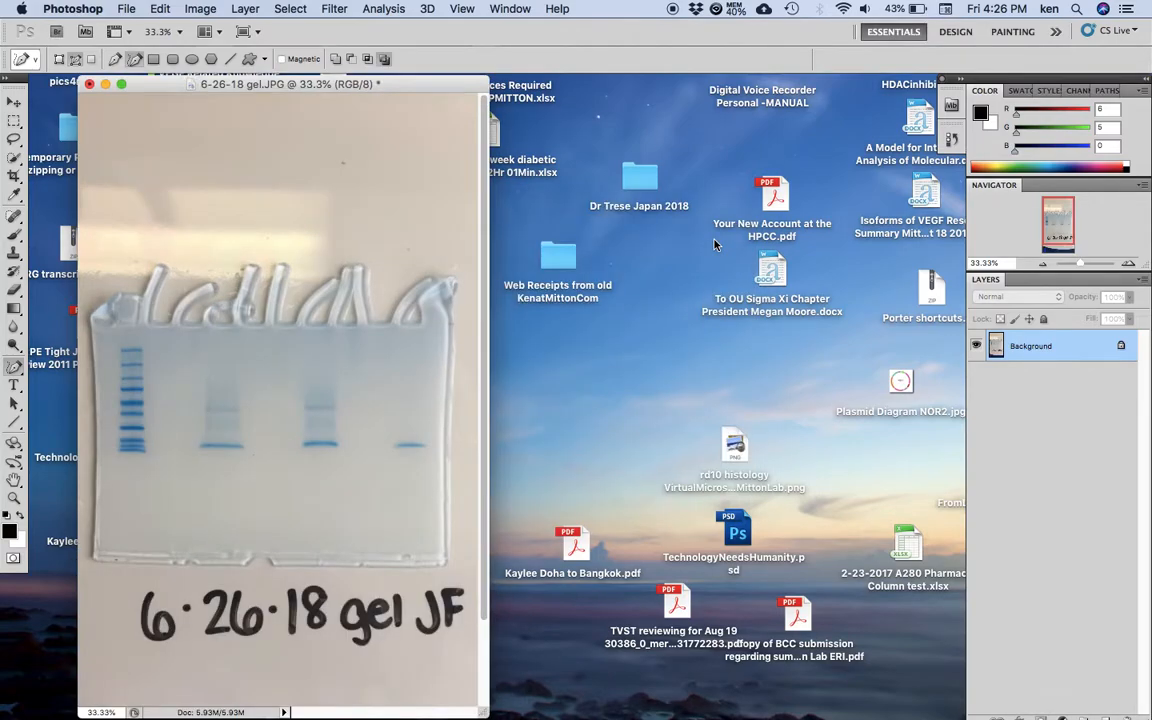
# Examine the resized gel photo and its bands at several zoom levels
pyautogui.moveTo(300, 84); pyautogui.dragTo(644, 87)
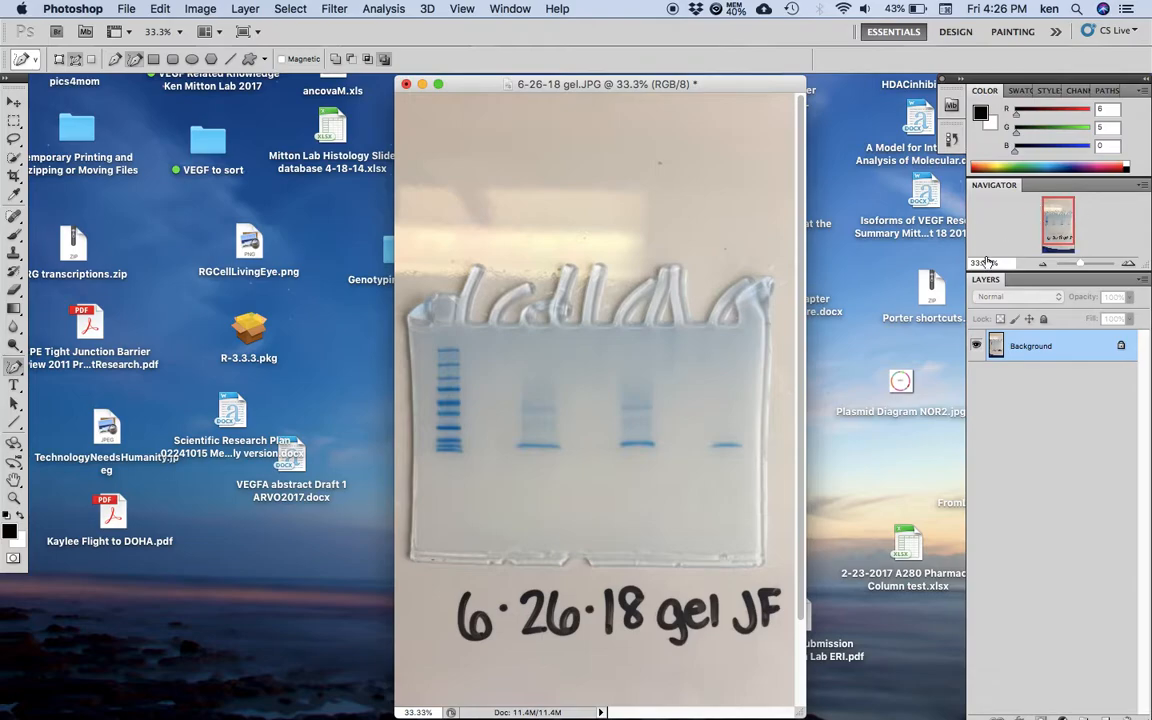
pyautogui.click(1043, 265)
pyautogui.click(1043, 265)
pyautogui.click(1043, 265)
pyautogui.click(1129, 265)
pyautogui.click(1129, 265)
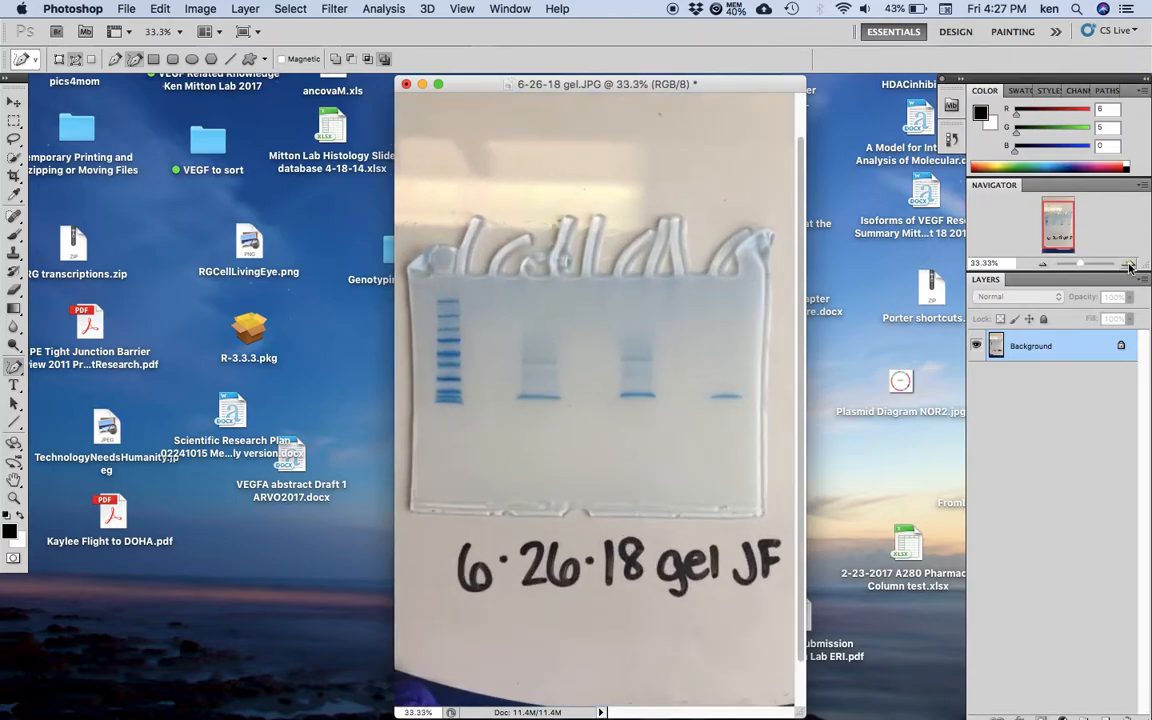
pyautogui.click(1043, 265)
pyautogui.click(1043, 265)
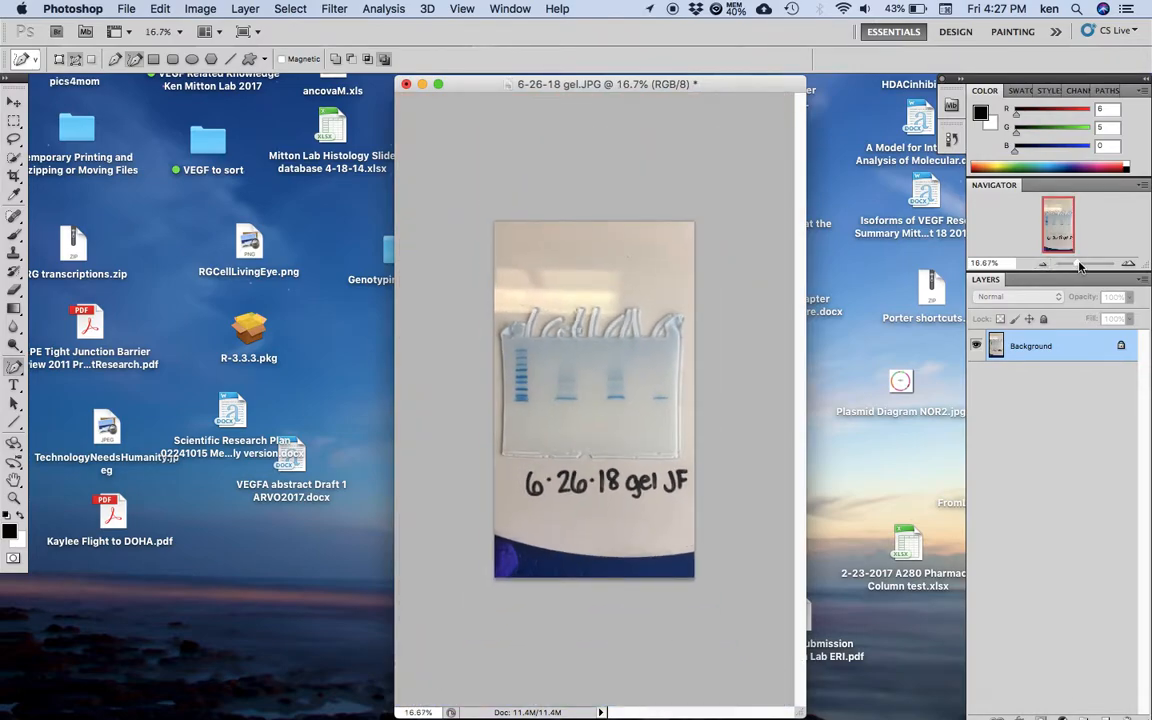
pyautogui.moveTo(1080, 265); pyautogui.dragTo(1058, 232)
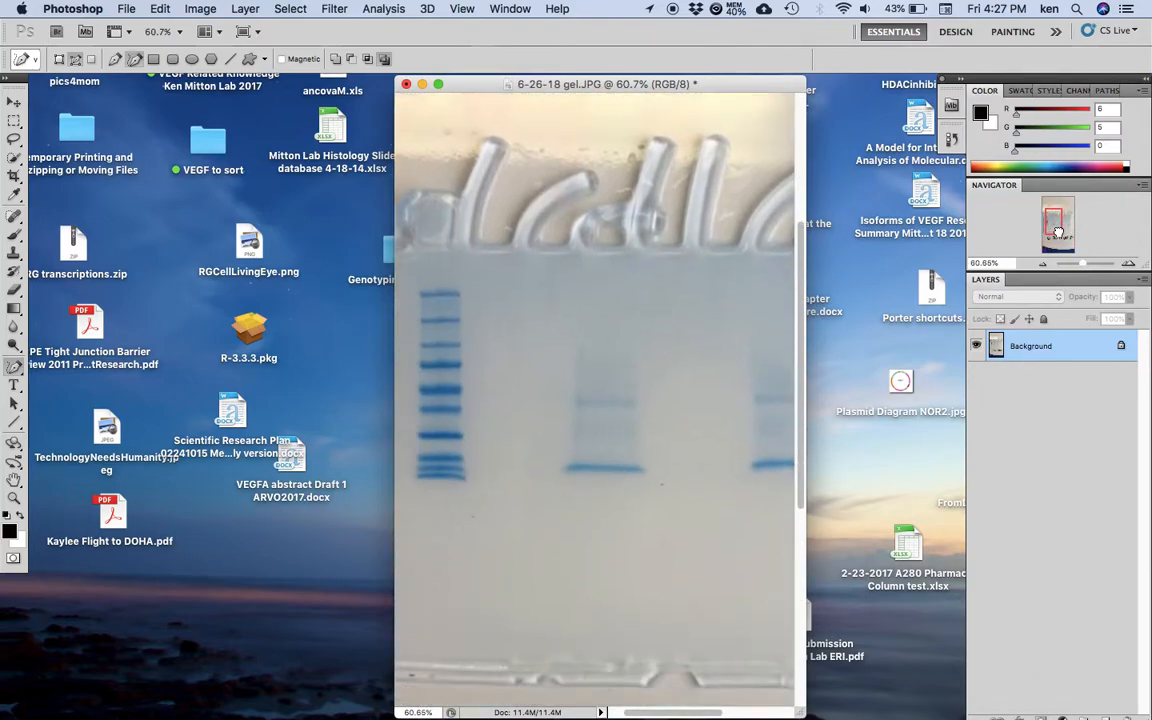
pyautogui.click(1043, 265)
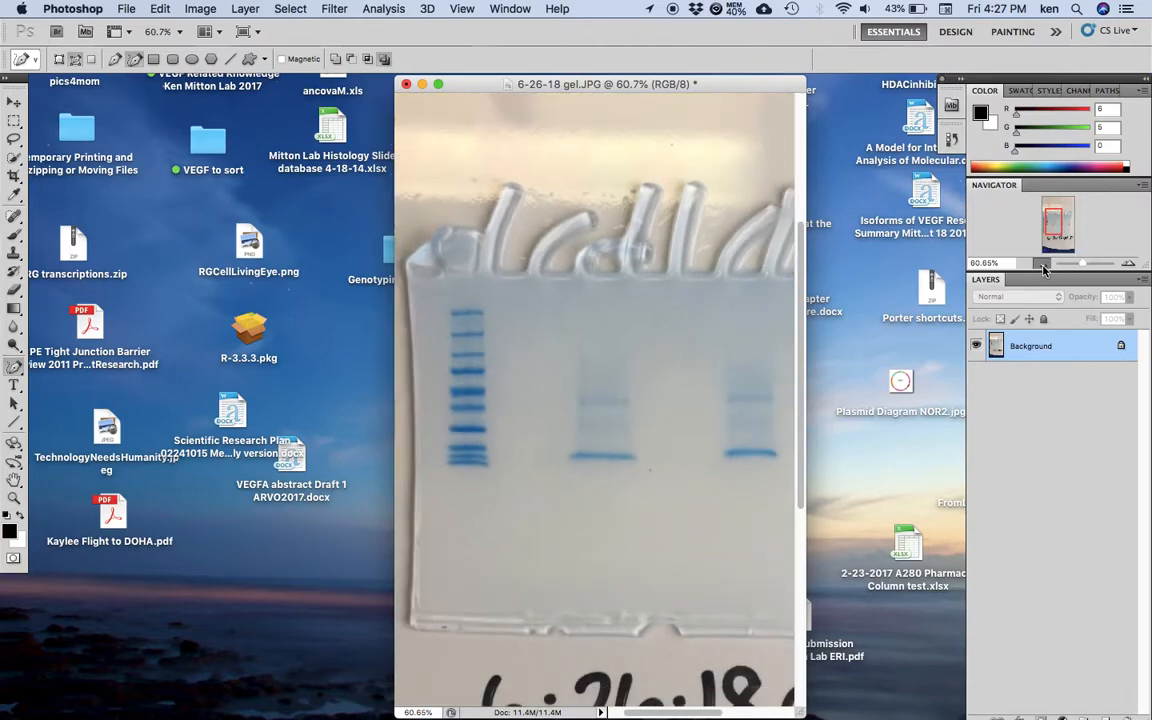
pyautogui.click(1128, 263)
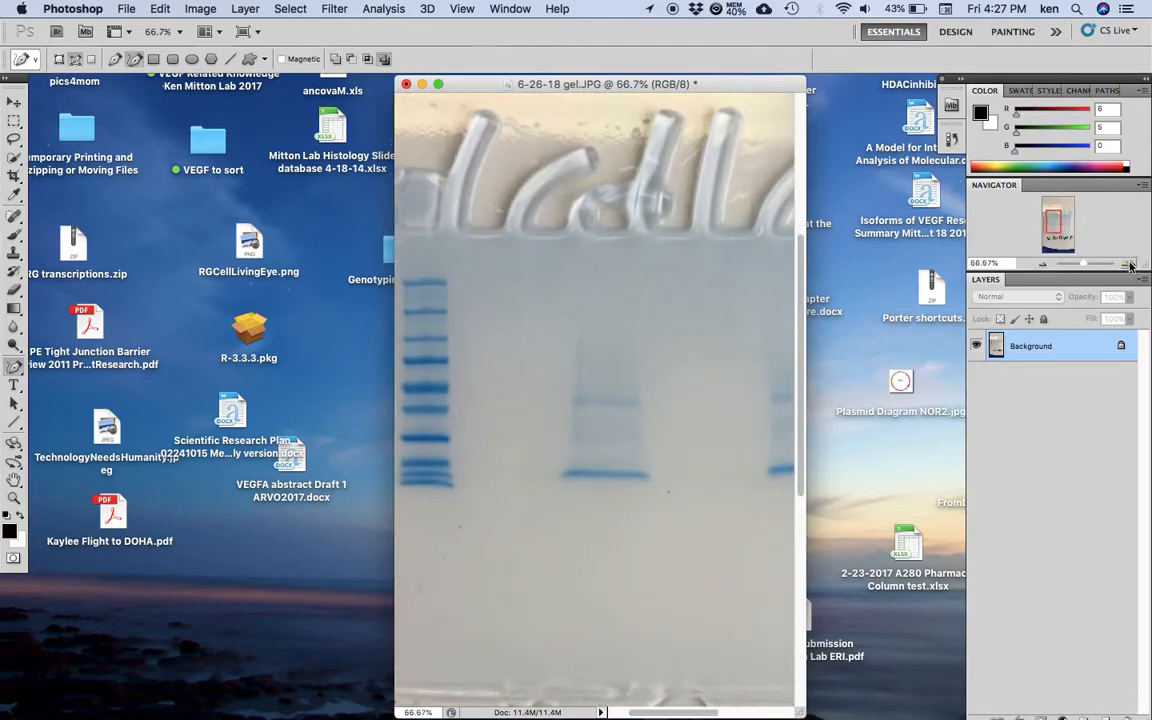
pyautogui.click(1129, 264)
pyautogui.click(1043, 265)
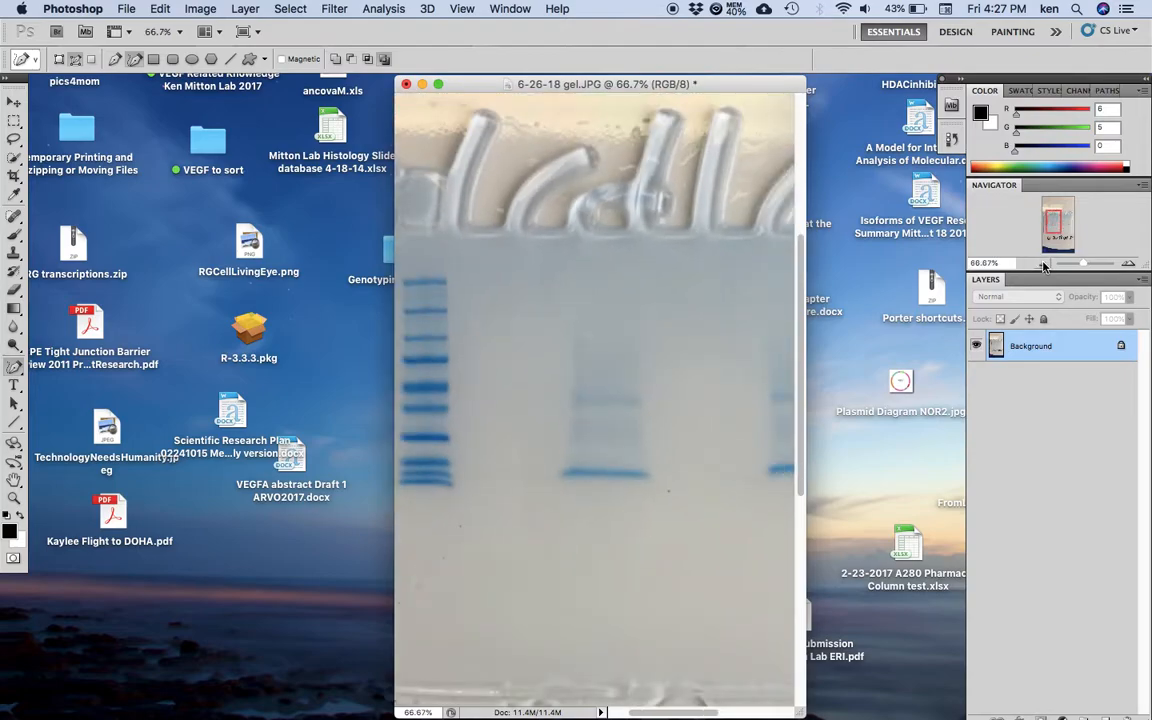
# Set the gel image's zoom to 25%, then shrink its window around the picture and move it aside
pyautogui.click(1043, 265)
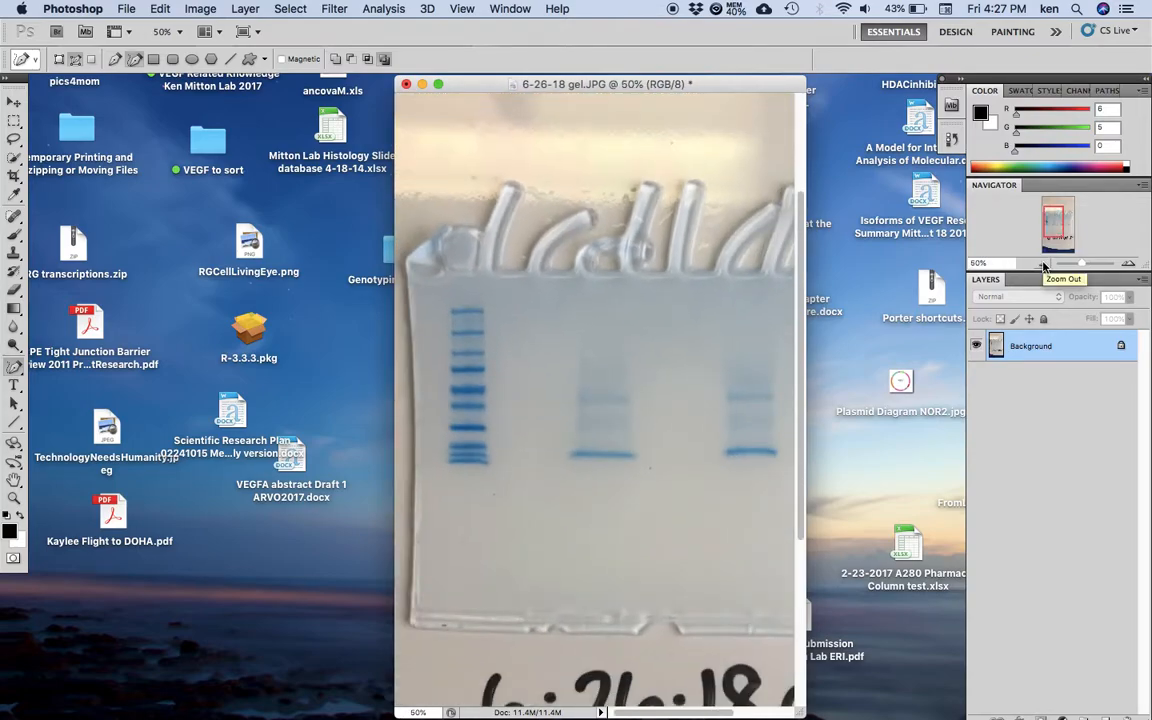
pyautogui.click(1043, 265)
pyautogui.click(1043, 265)
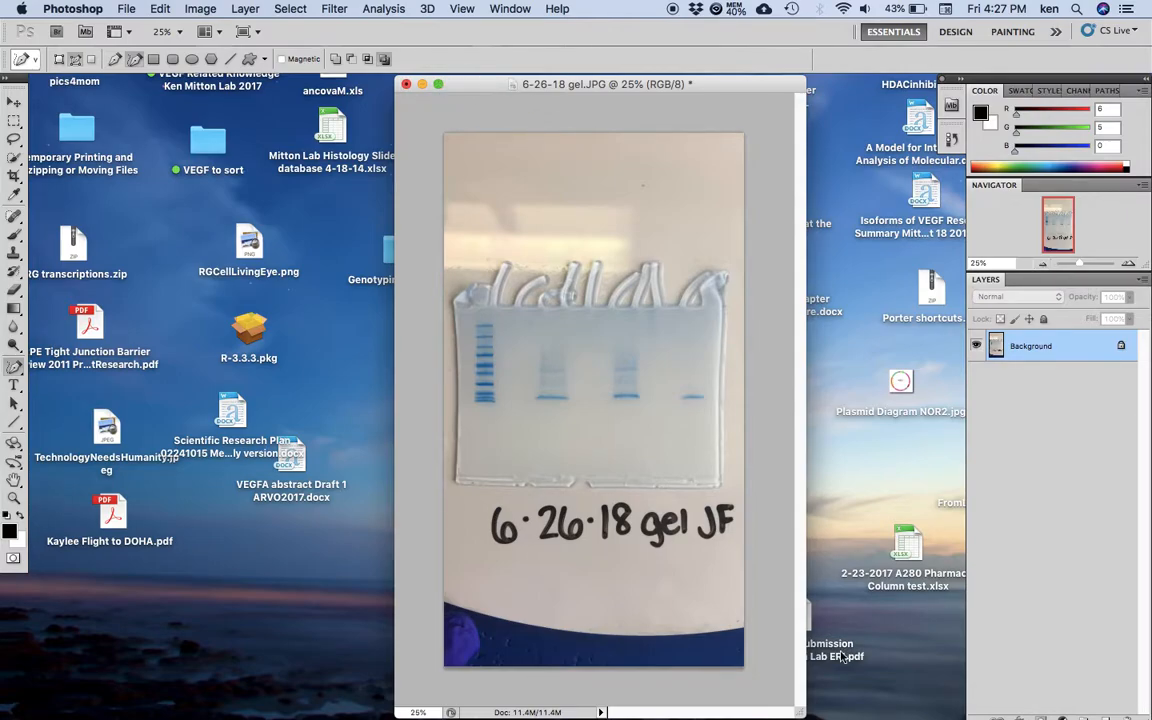
pyautogui.moveTo(803, 713); pyautogui.dragTo(740, 630)
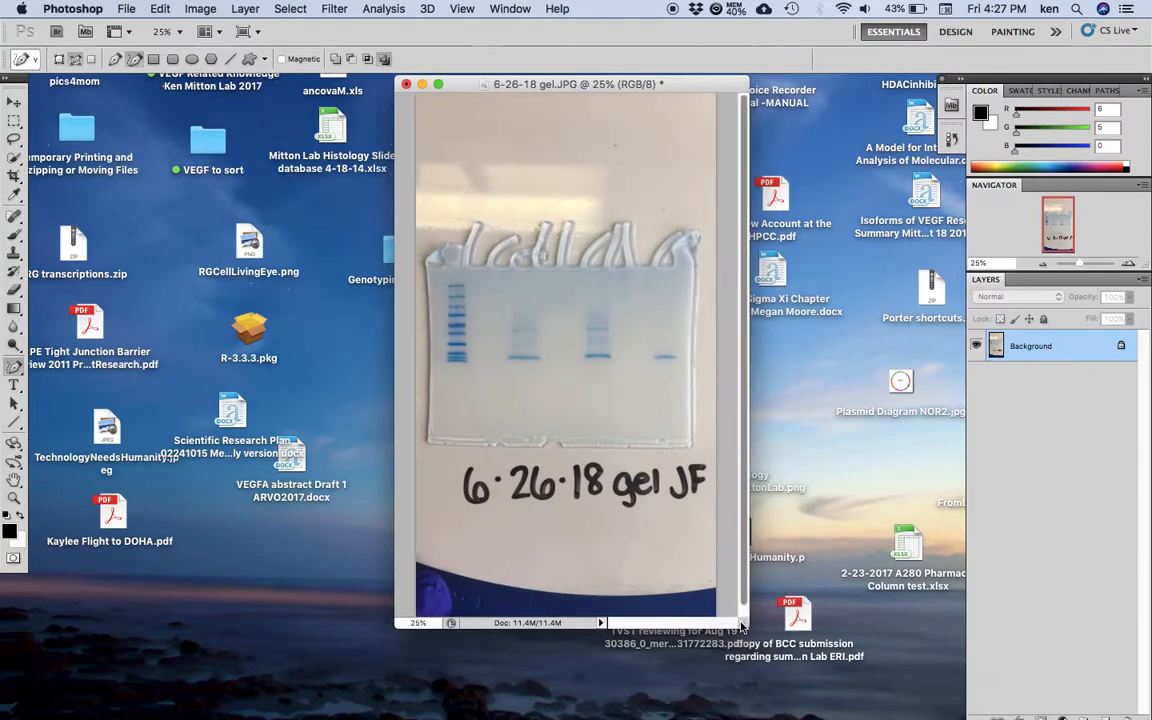
pyautogui.moveTo(555, 90); pyautogui.dragTo(745, 124)
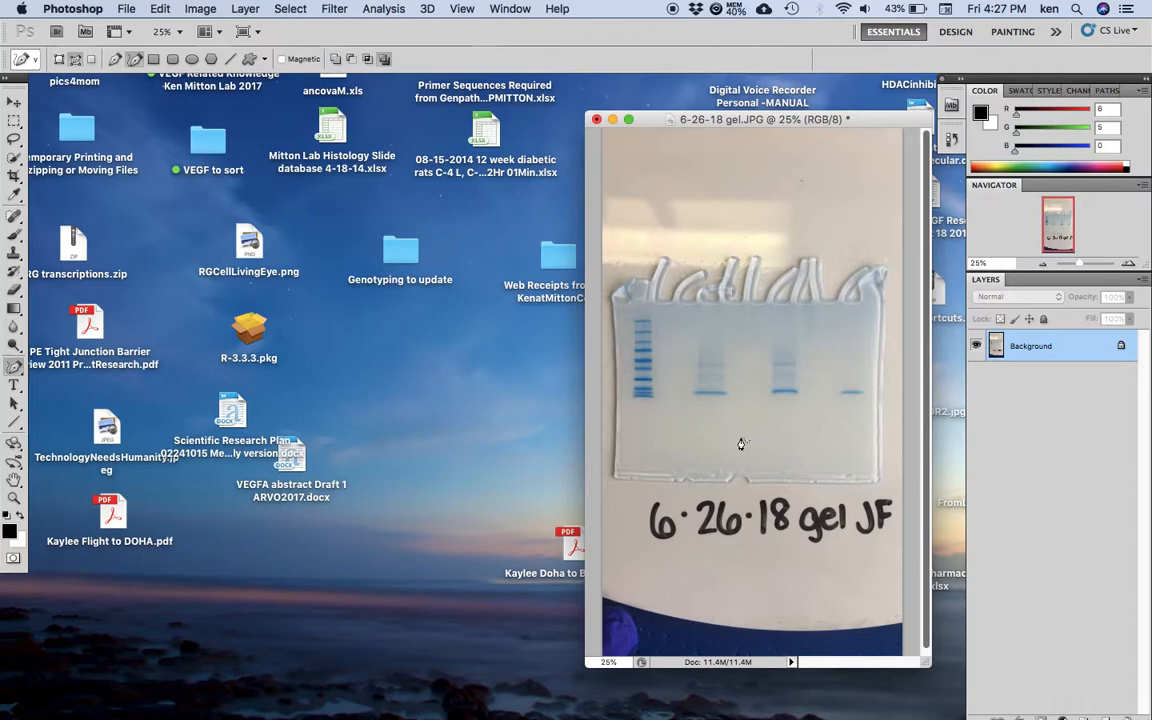
# Create a 7 by 5 inch RGB document named "new figure" at 300 pixels/inch with a white background
pyautogui.click(125, 12)
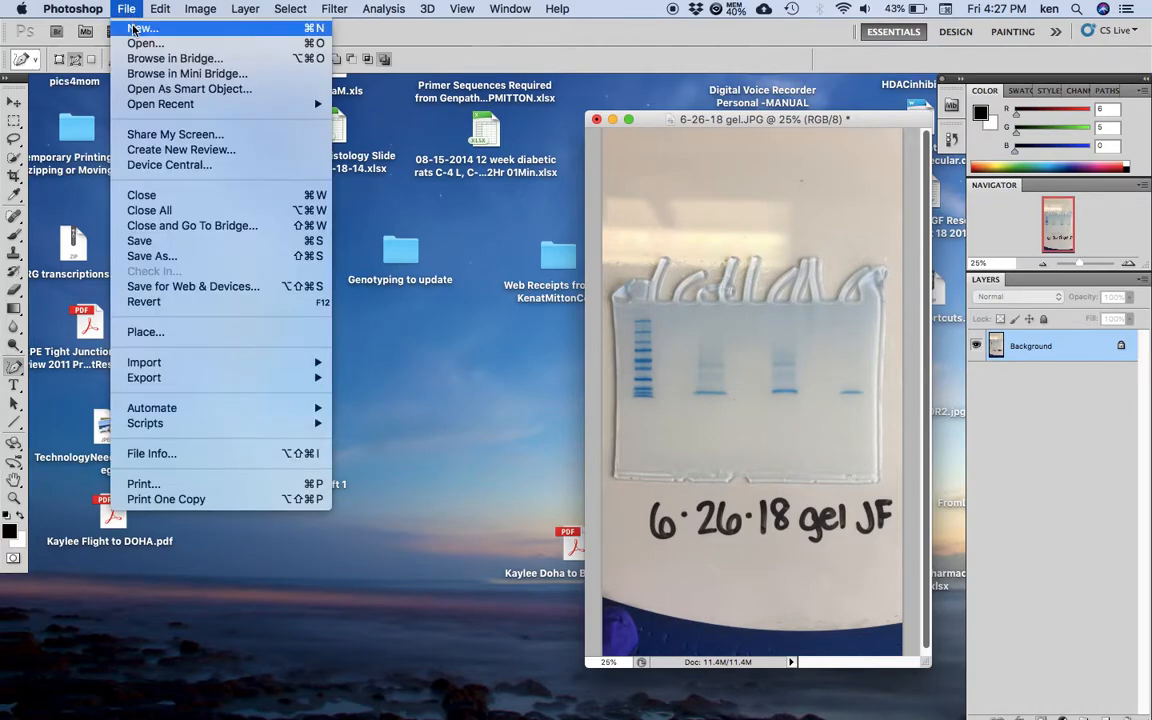
pyautogui.click(134, 28)
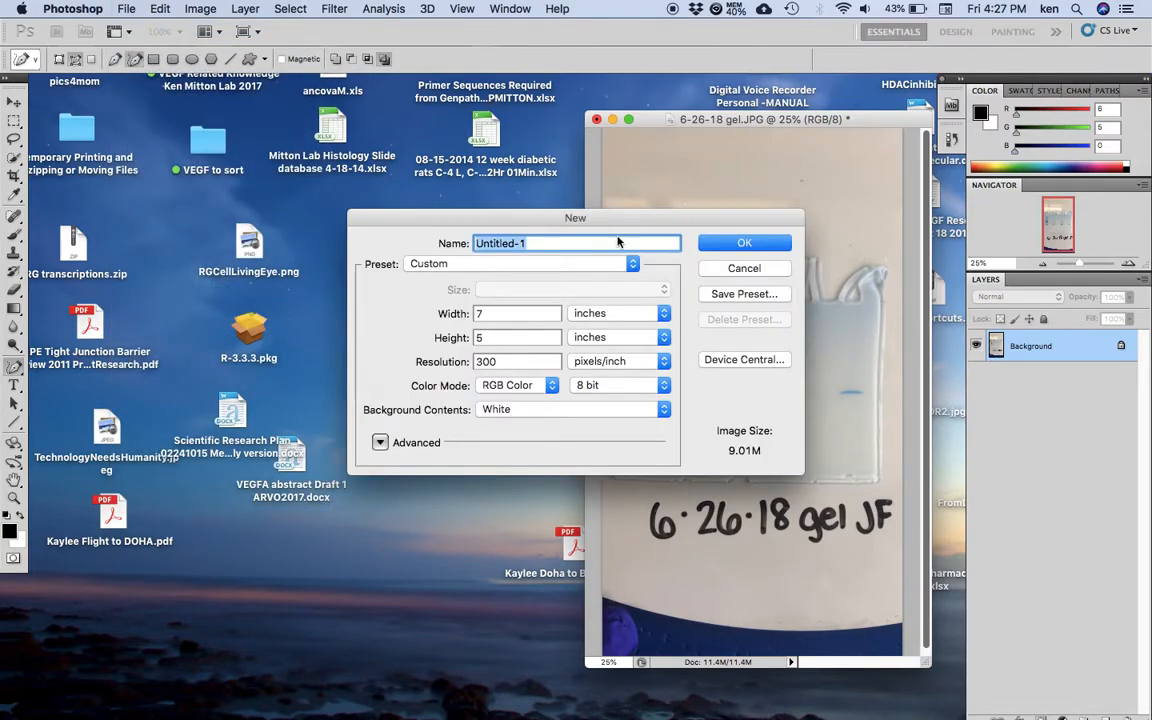
pyautogui.write('new figure')
pyautogui.click(516, 362)
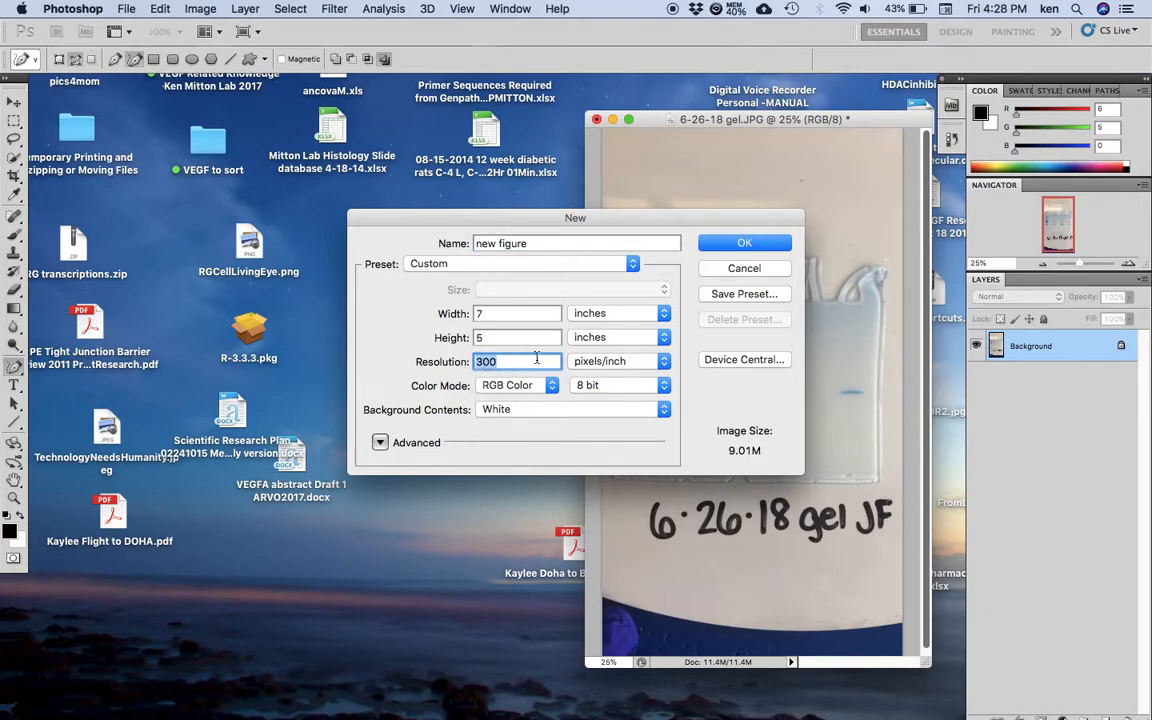
pyautogui.write('300')
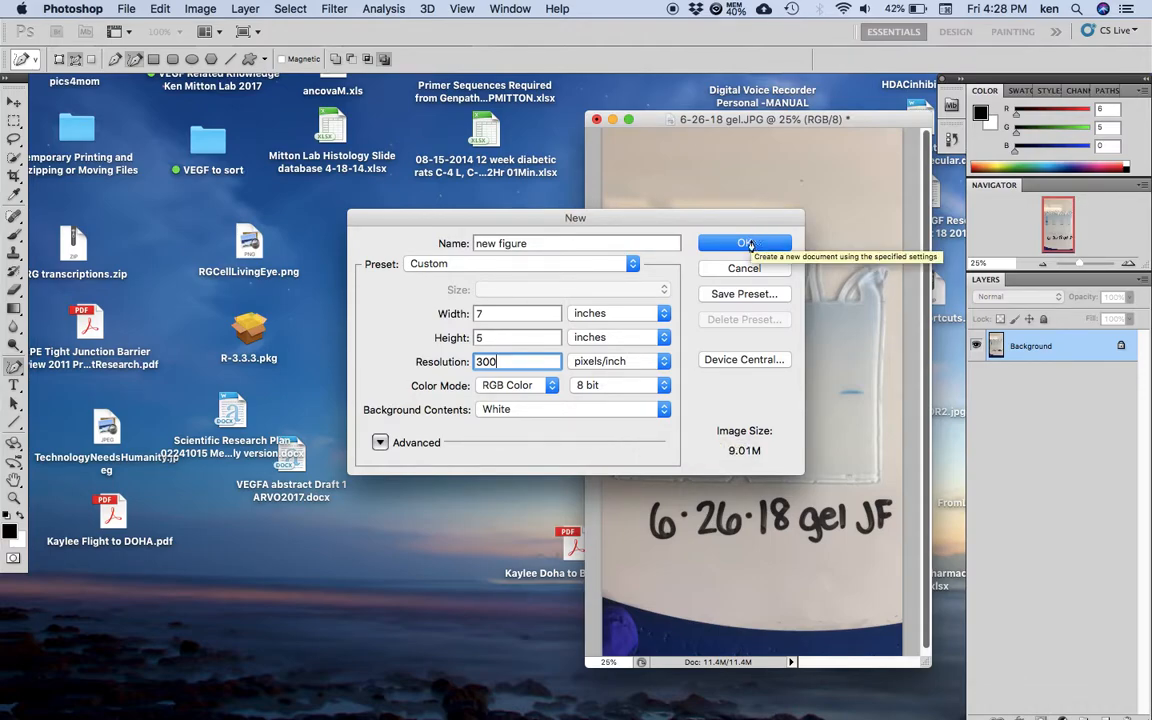
pyautogui.click(746, 243)
# Separate the new figure and the gel image into floating windows and shrink the new figure's window
pyautogui.doubleClick(695, 113)
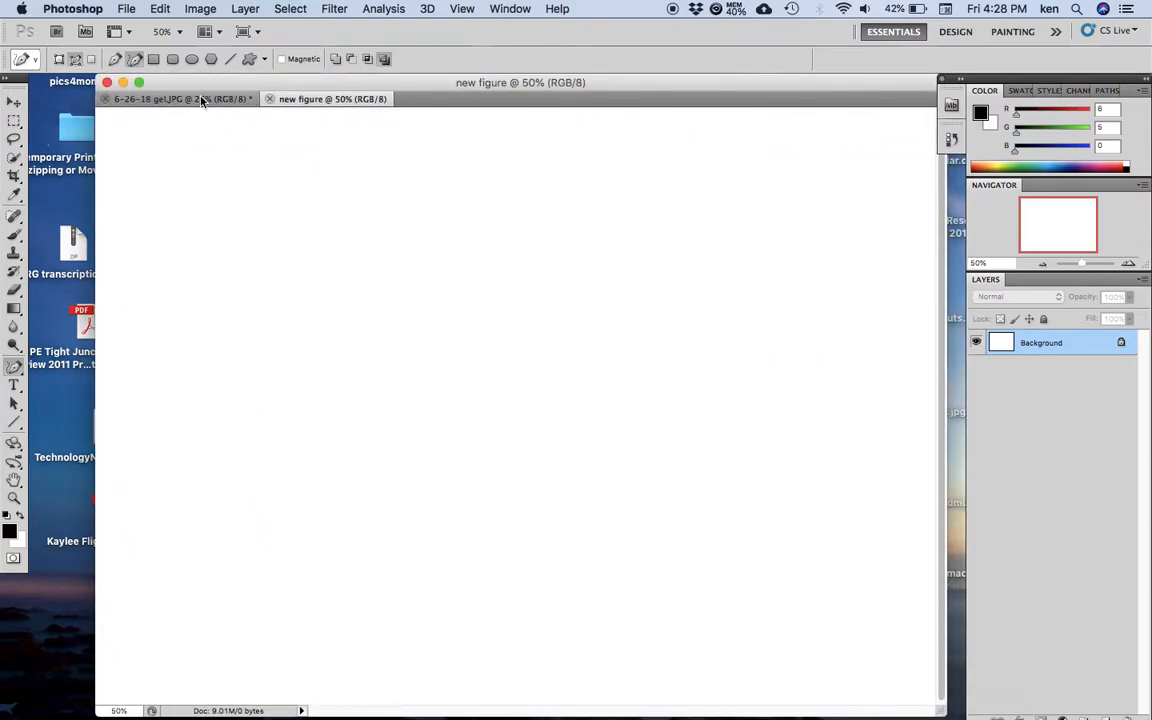
pyautogui.click(202, 101)
pyautogui.click(279, 96)
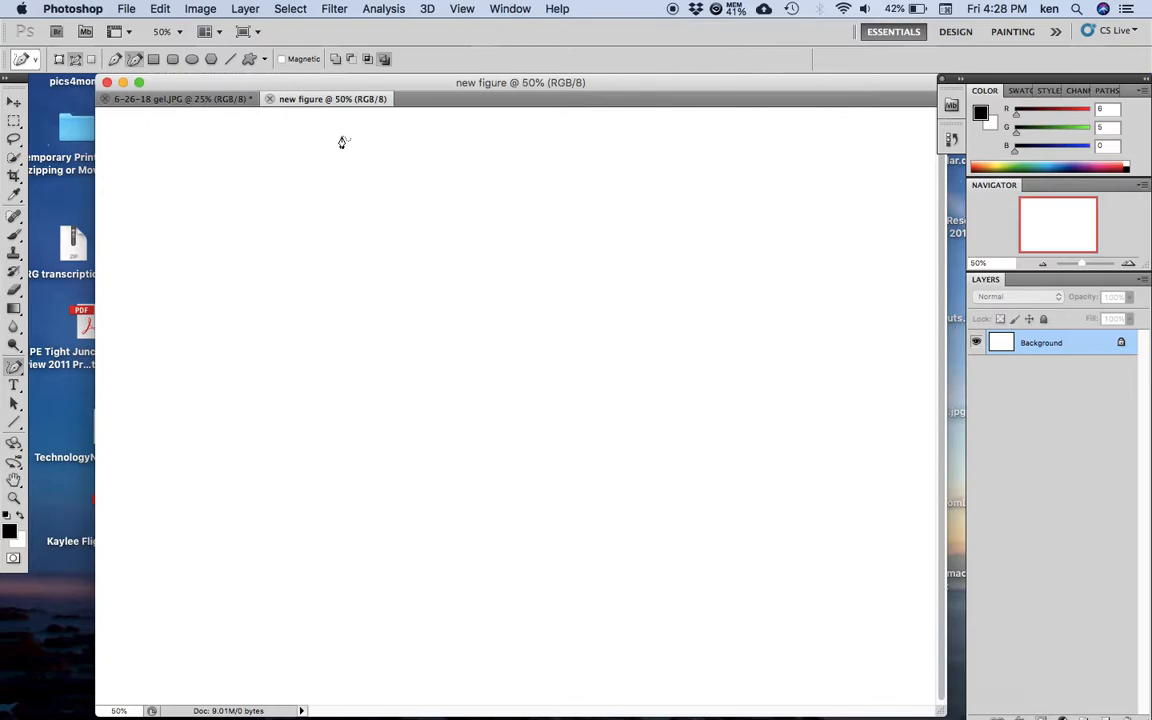
pyautogui.moveTo(354, 89); pyautogui.dragTo(134, 134)
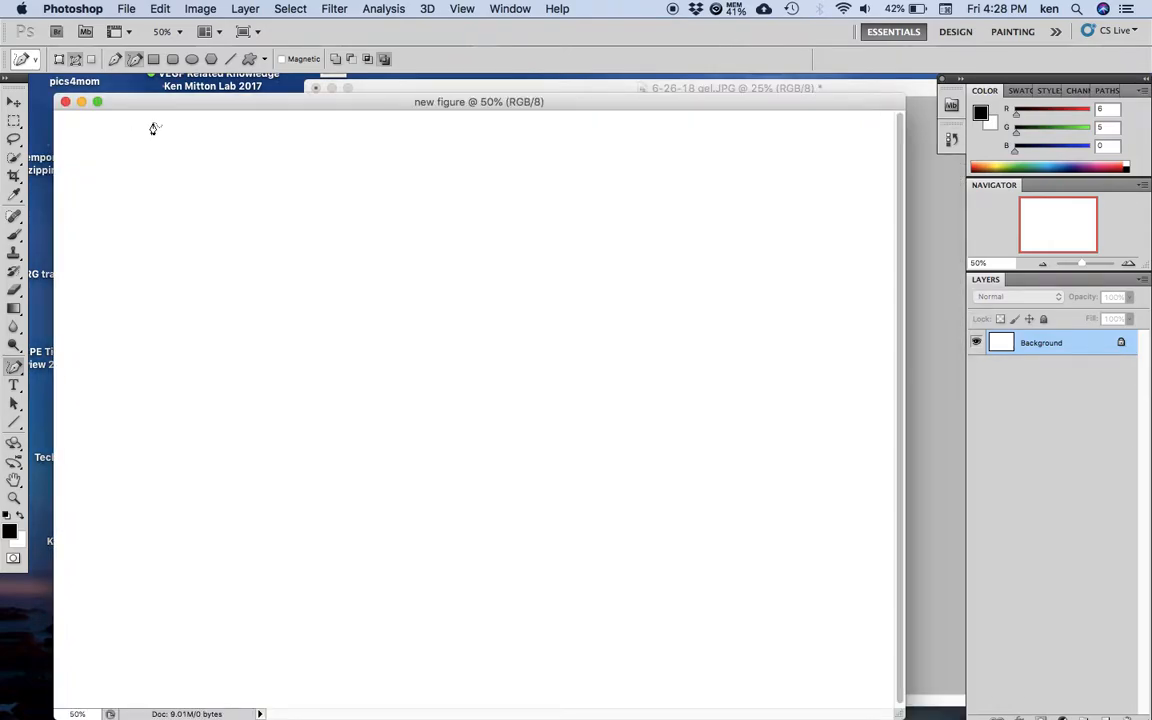
pyautogui.moveTo(897, 713); pyautogui.dragTo(703, 624)
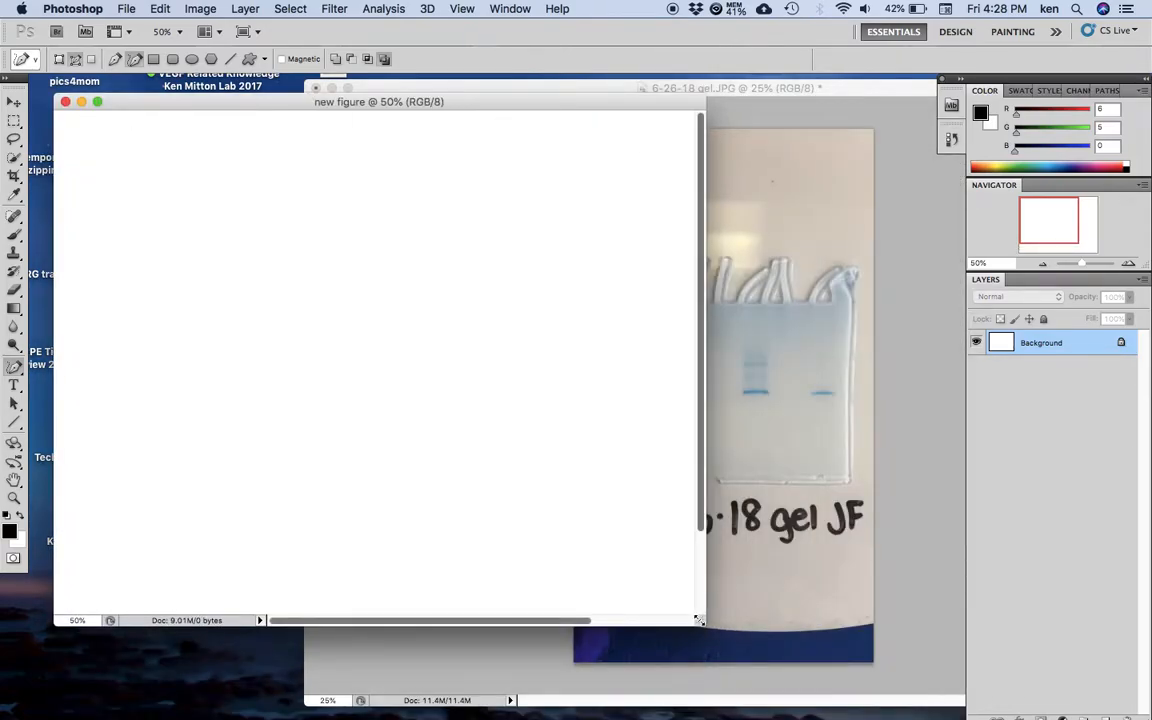
# Bring the gel image window to the front and shift it so the whole photo shows beside the blank figure
pyautogui.click(806, 94)
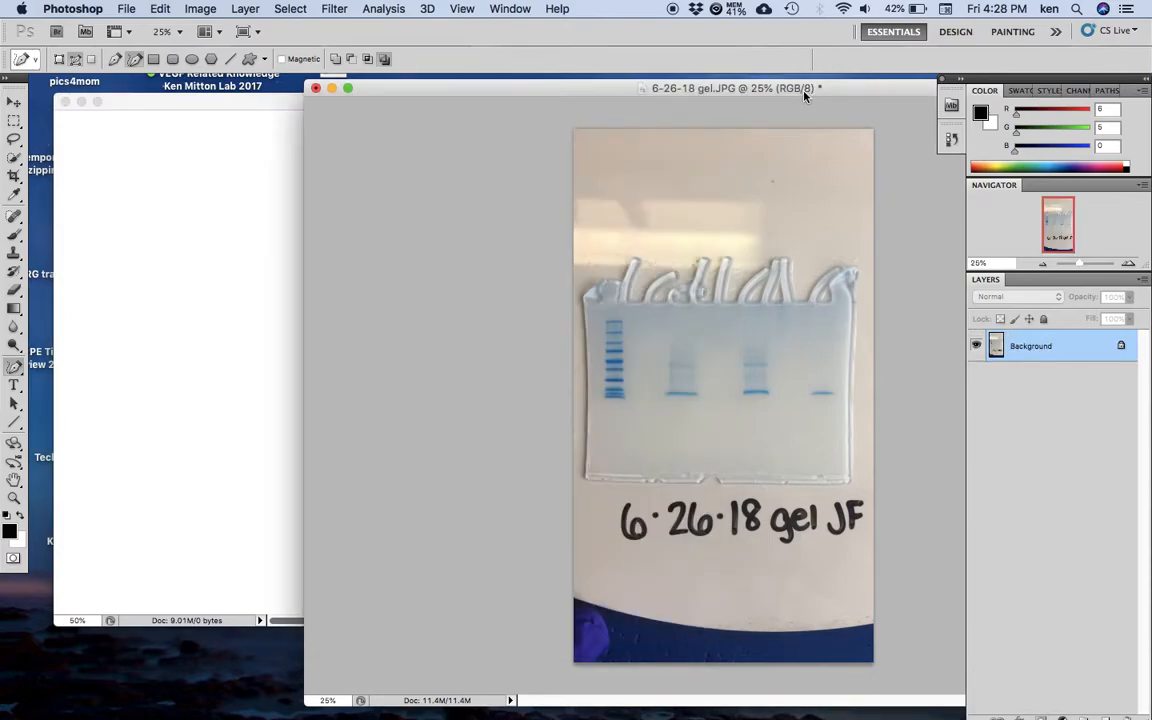
pyautogui.click(252, 200)
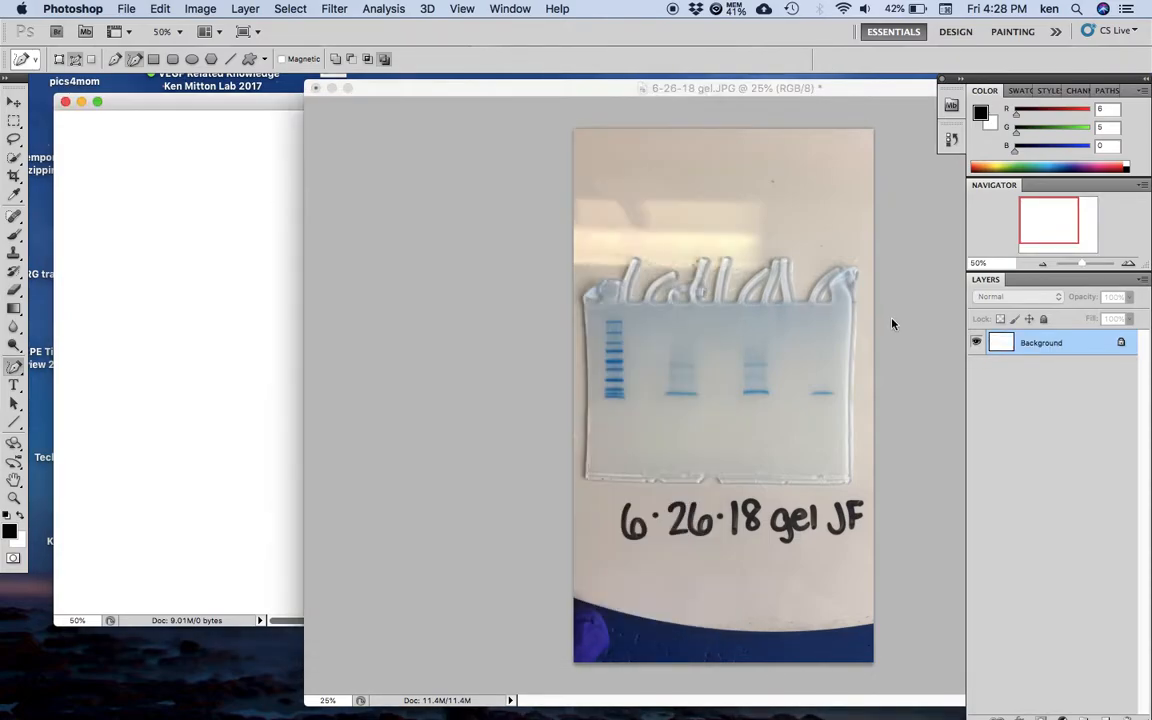
pyautogui.click(741, 108)
pyautogui.moveTo(728, 90); pyautogui.dragTo(625, 84)
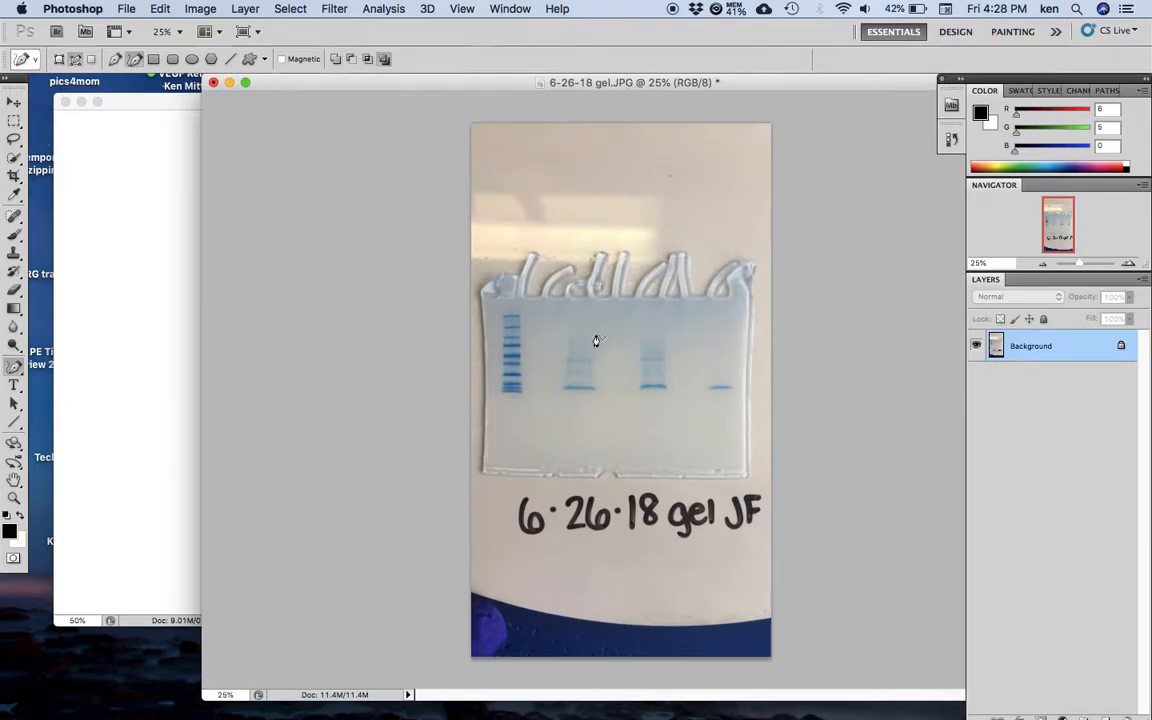
# Copy a rectangular selection of the gel and its handwritten label into the new figure as a separate layer
pyautogui.click(14, 121)
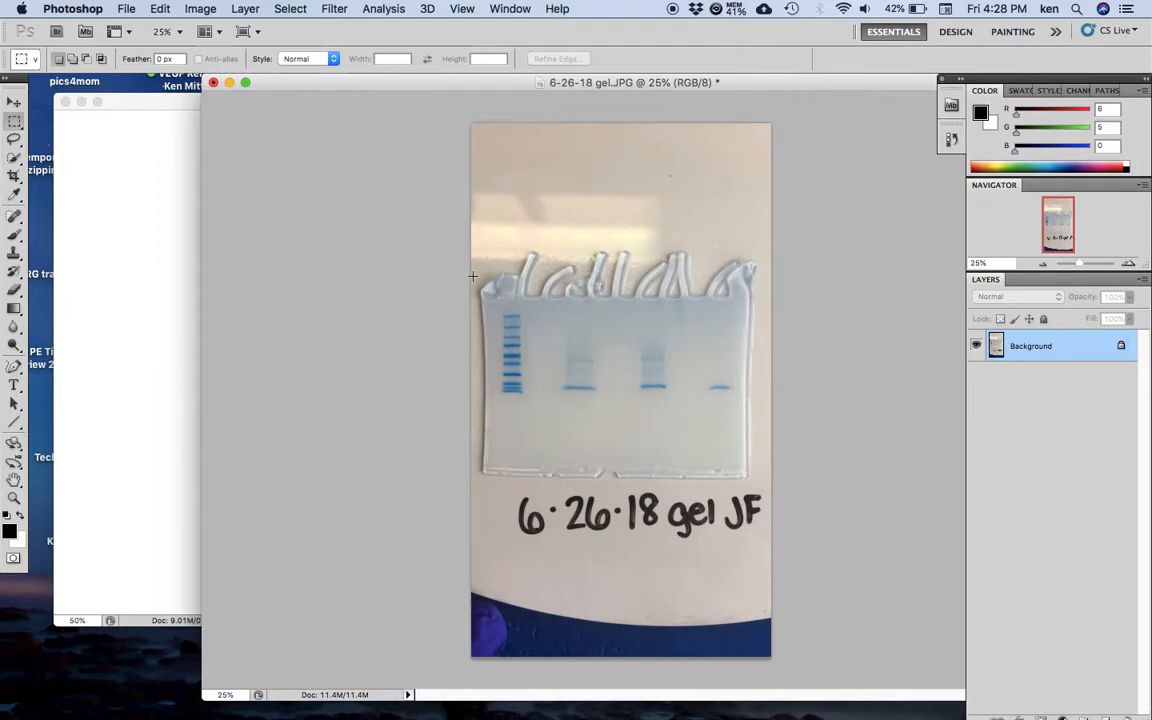
pyautogui.moveTo(473, 276); pyautogui.dragTo(766, 542)
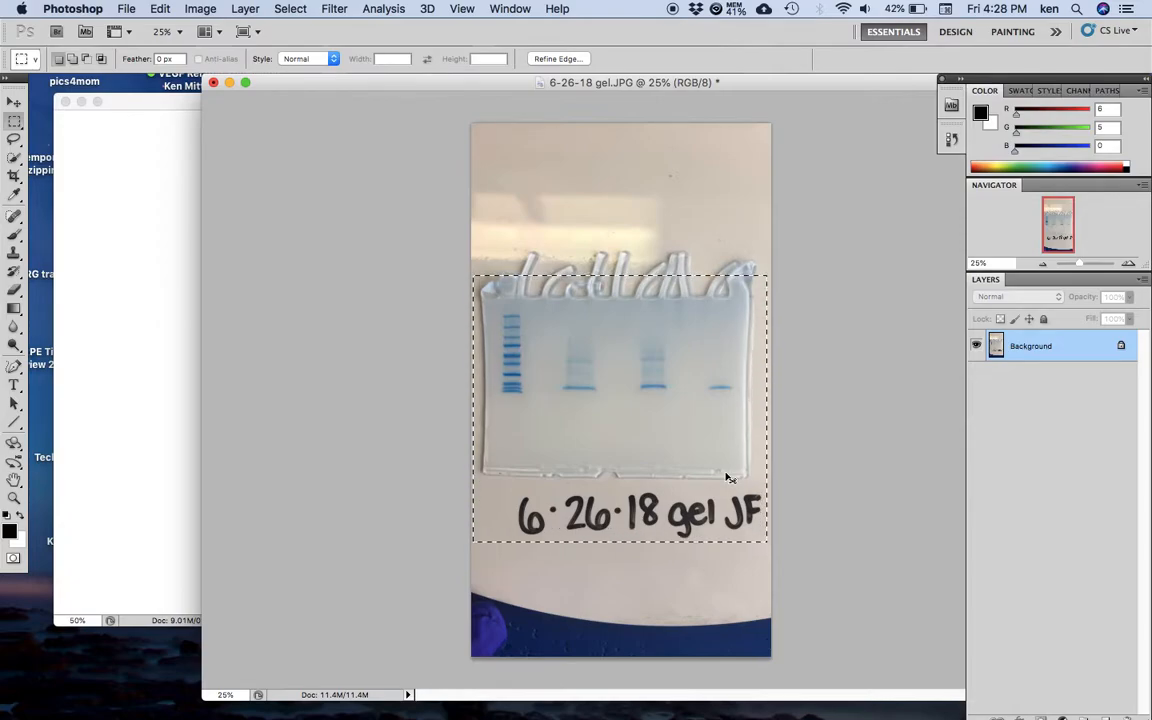
pyautogui.click(156, 389)
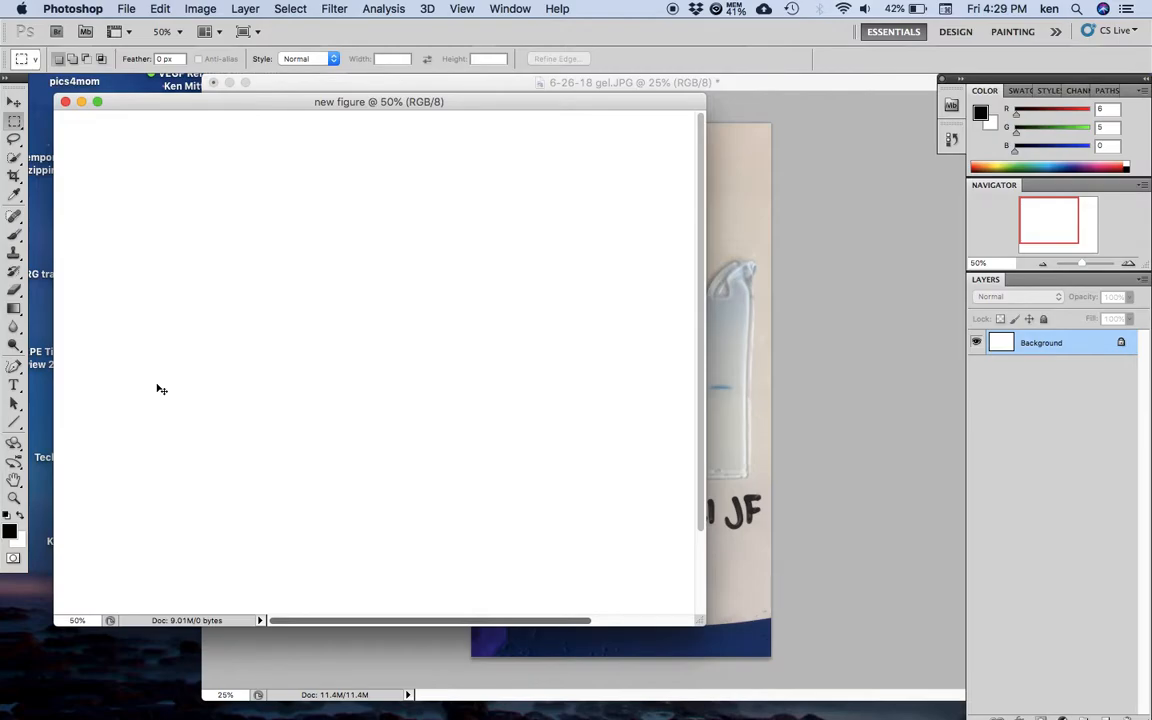
pyautogui.press('super+v')
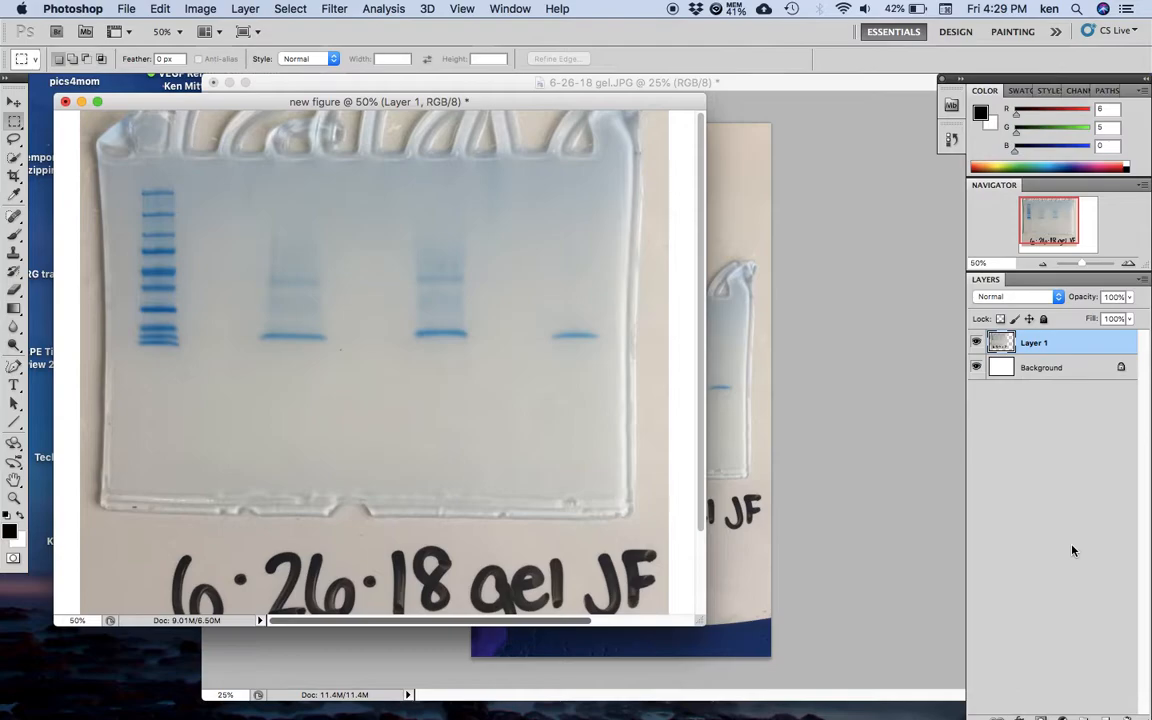
# Toggle the visibility of Layer 1 and the Background layer to examine what each one contains
pyautogui.click(509, 9)
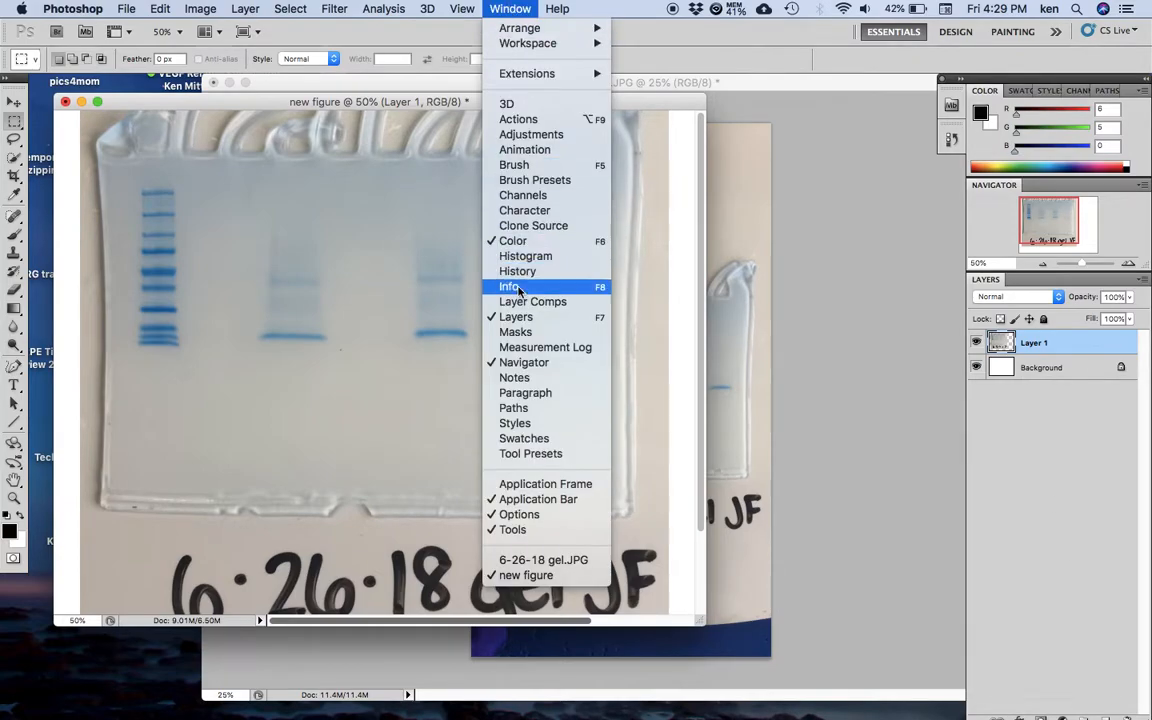
pyautogui.click(515, 10)
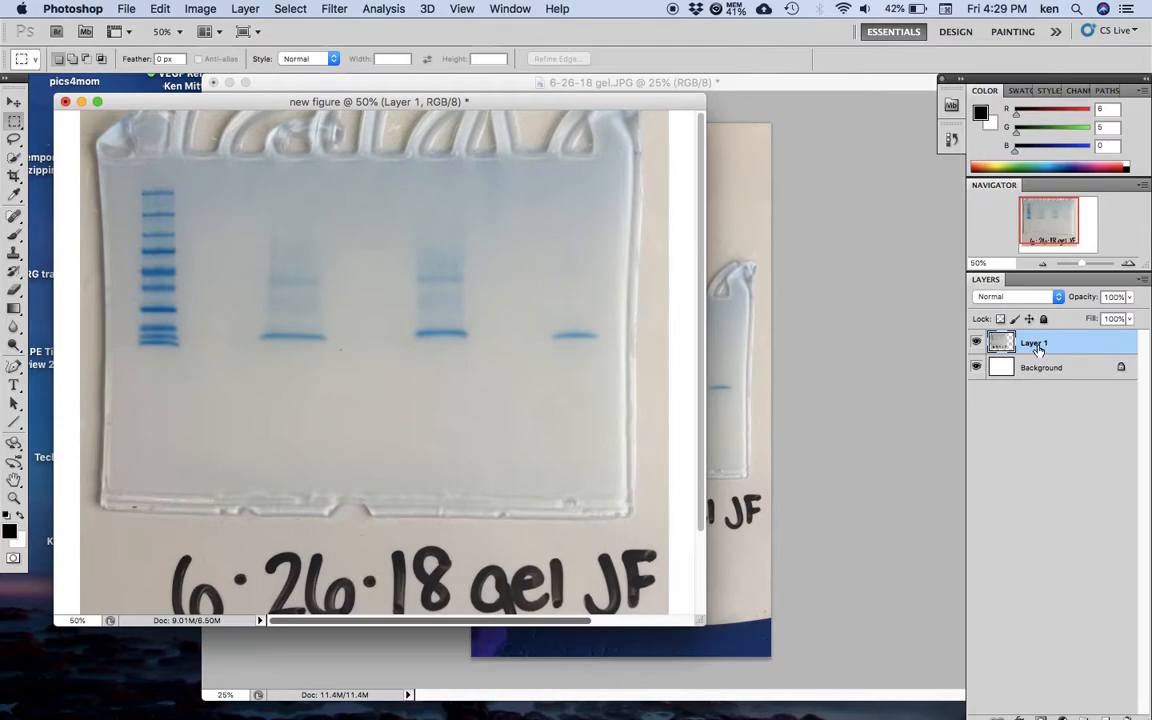
pyautogui.click(976, 343)
pyautogui.click(976, 343)
pyautogui.click(976, 343)
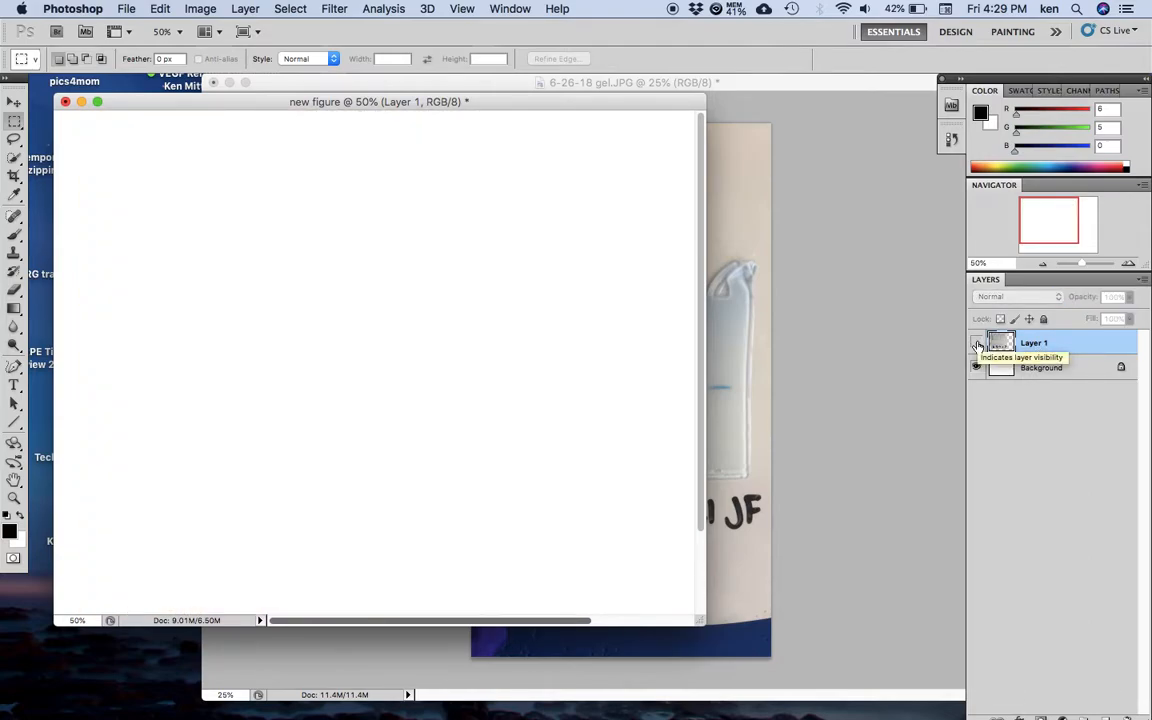
pyautogui.click(976, 343)
pyautogui.click(976, 343)
pyautogui.click(976, 343)
pyautogui.click(976, 343)
pyautogui.click(976, 343)
pyautogui.click(977, 368)
pyautogui.click(977, 368)
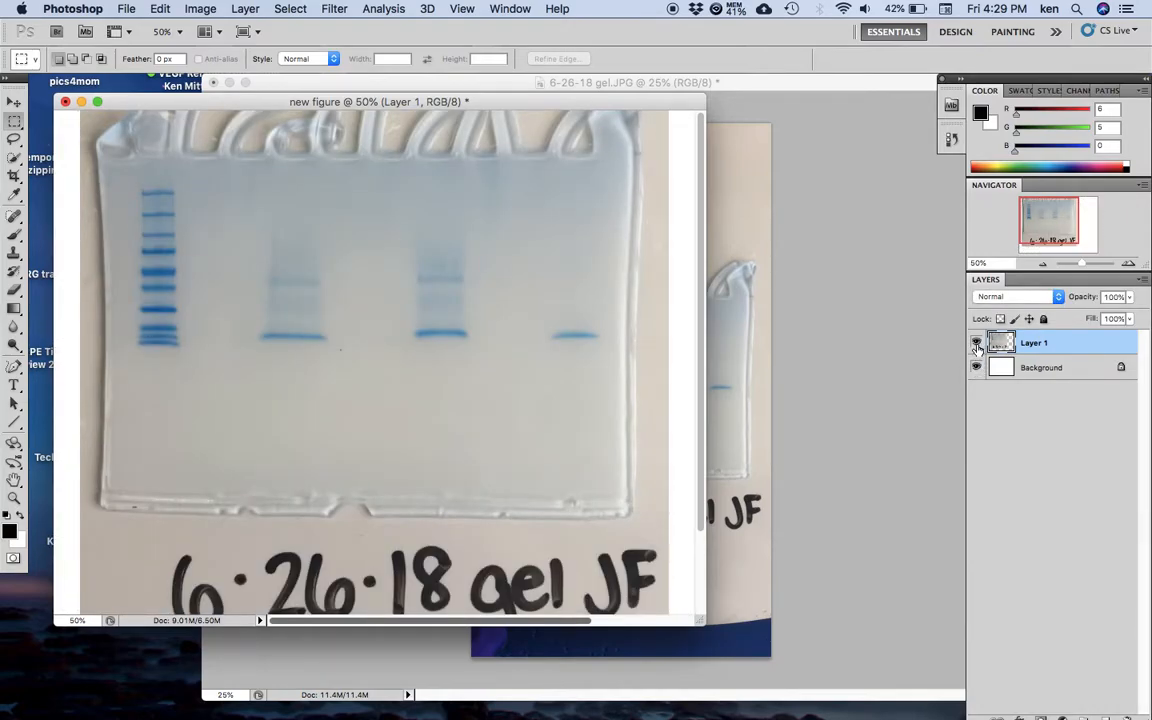
pyautogui.click(977, 368)
pyautogui.click(977, 367)
pyautogui.click(976, 343)
pyautogui.click(976, 343)
# Move the gel image layer away from the figure's upper-left edges toward the middle of the white page
pyautogui.click(1043, 266)
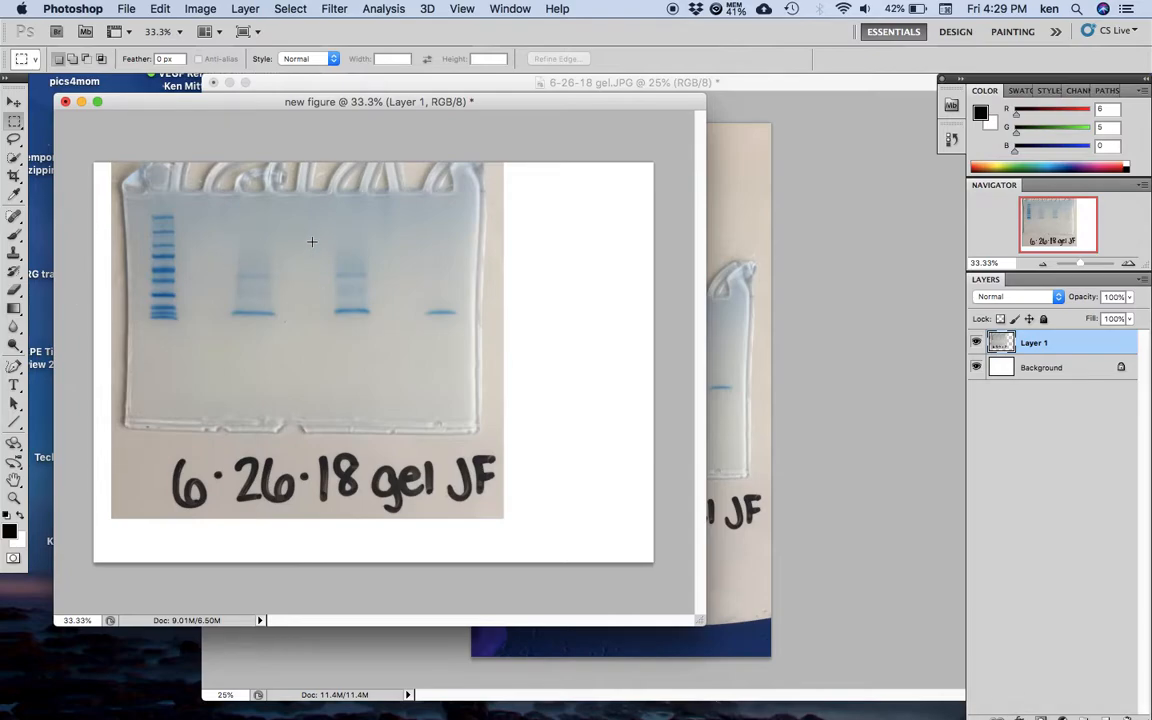
pyautogui.click(15, 103)
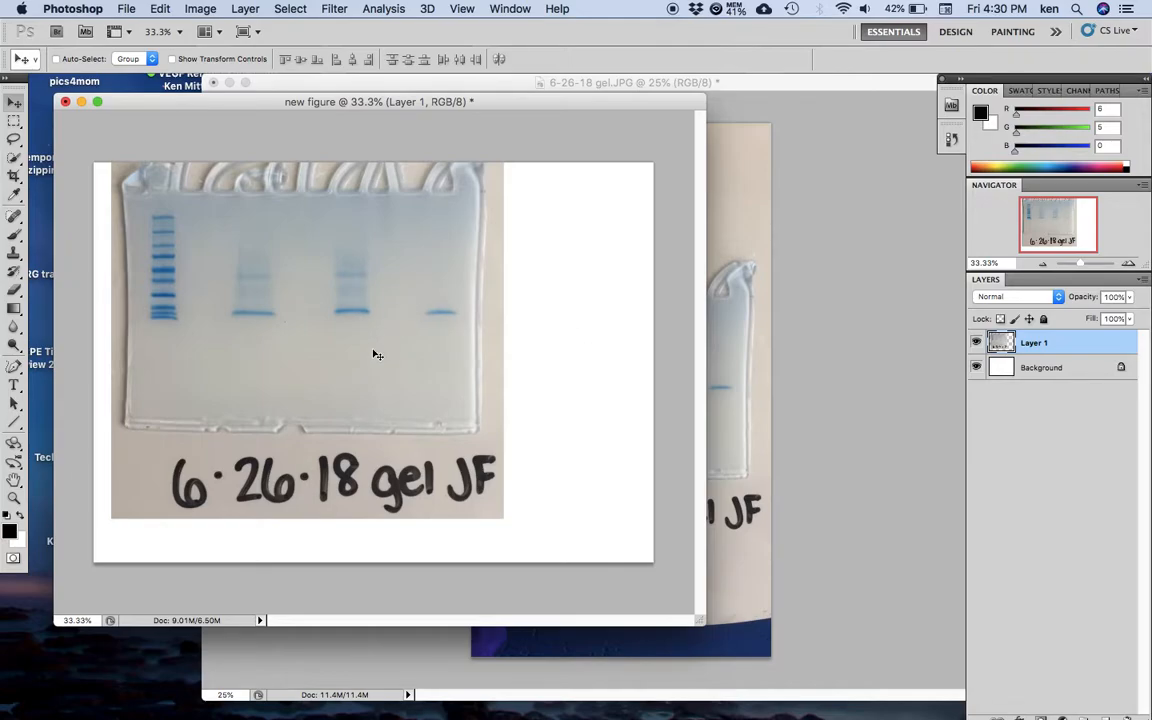
pyautogui.moveTo(377, 354)
pyautogui.mouseDown()
pyautogui.moveTo(437, 363)
pyautogui.moveTo(372, 362)
pyautogui.mouseUp()
pyautogui.moveTo(586, 329); pyautogui.dragTo(629, 340)
pyautogui.moveTo(562, 596)
pyautogui.mouseDown()
pyautogui.moveTo(568, 624)
pyautogui.moveTo(563, 608)
pyautogui.mouseUp()
pyautogui.moveTo(638, 378); pyautogui.dragTo(630, 347)
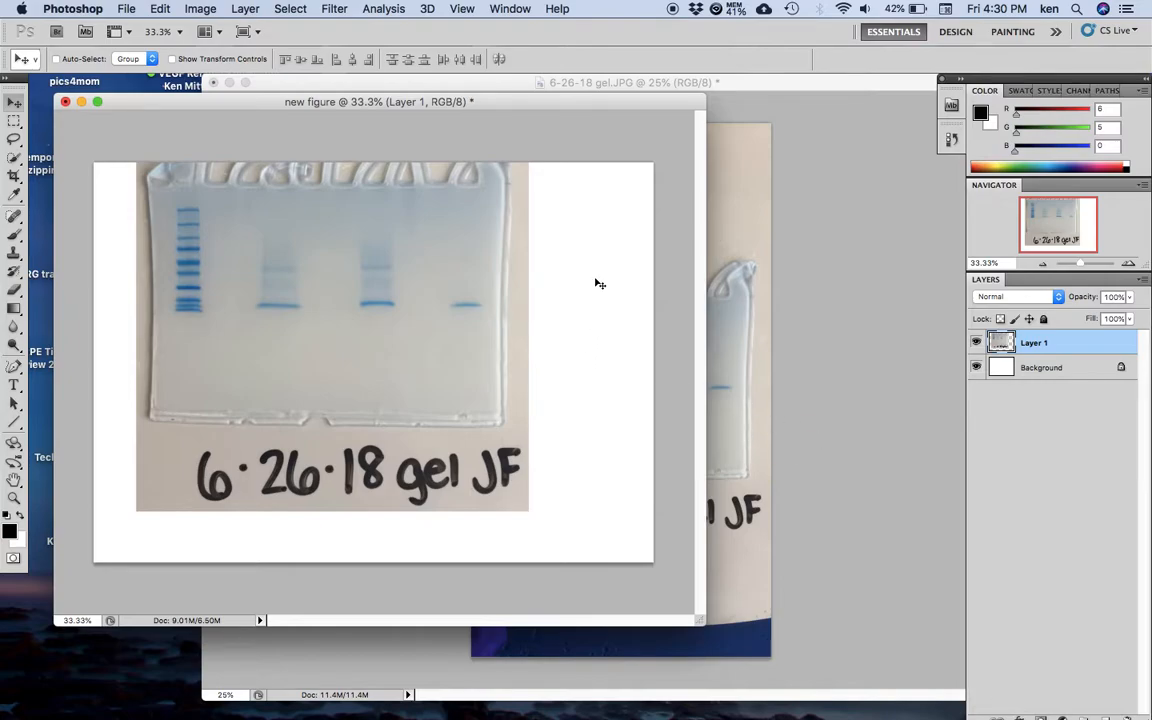
pyautogui.moveTo(581, 239); pyautogui.dragTo(633, 260)
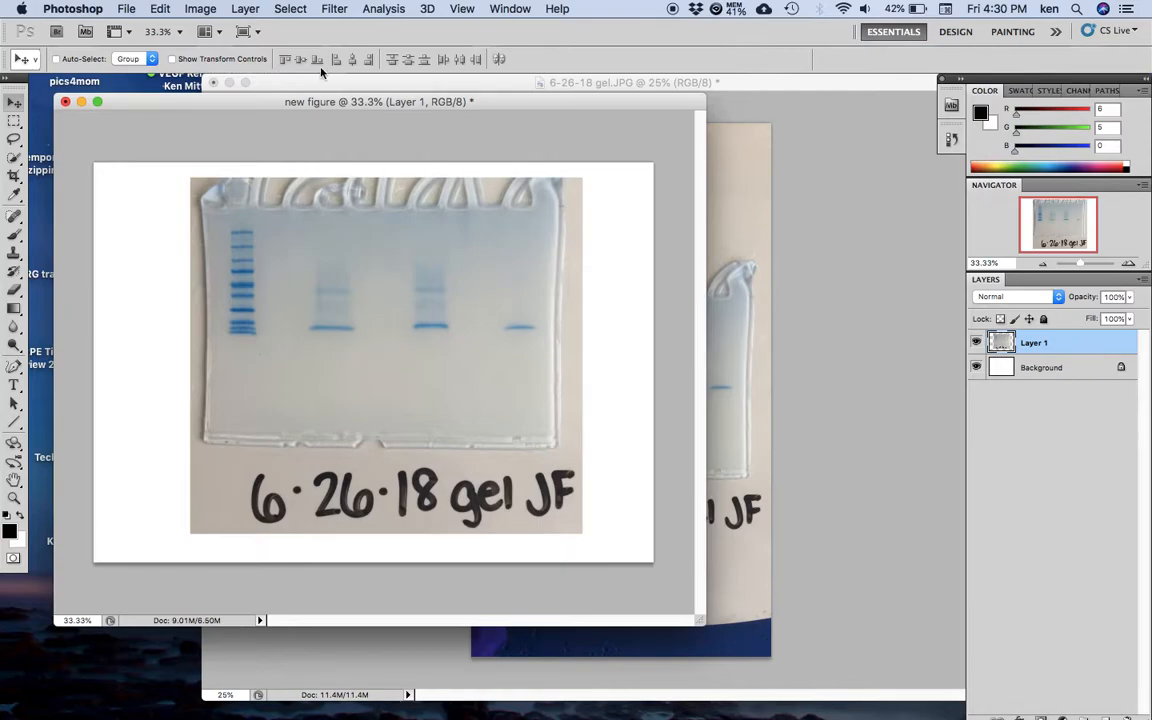
# Select a thin horizontal strip across the upper edge of the gel image and clear it from Layer 1
pyautogui.click(14, 122)
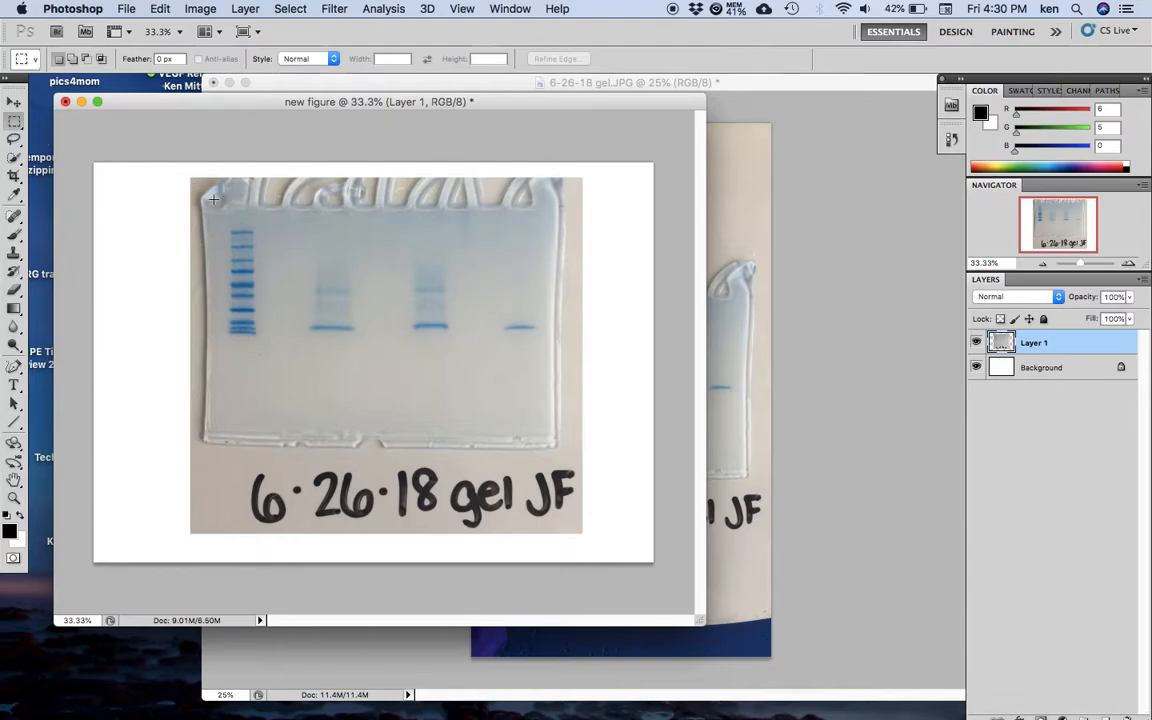
pyautogui.moveTo(174, 172); pyautogui.dragTo(607, 197)
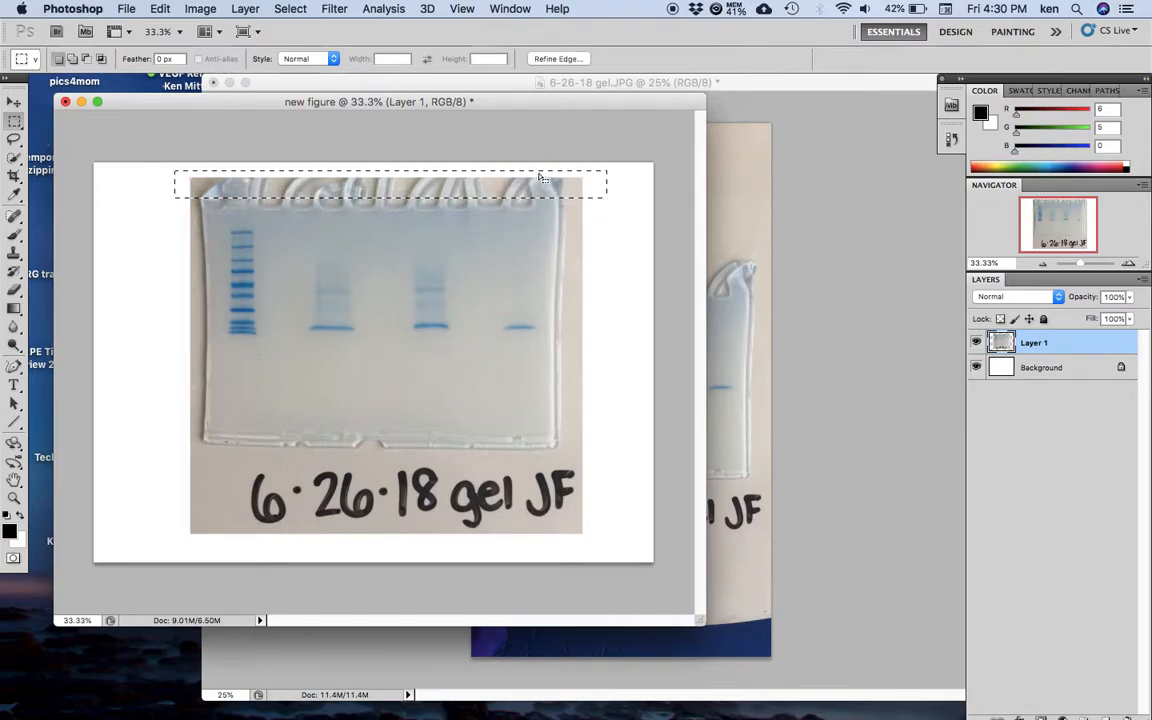
pyautogui.click(200, 9)
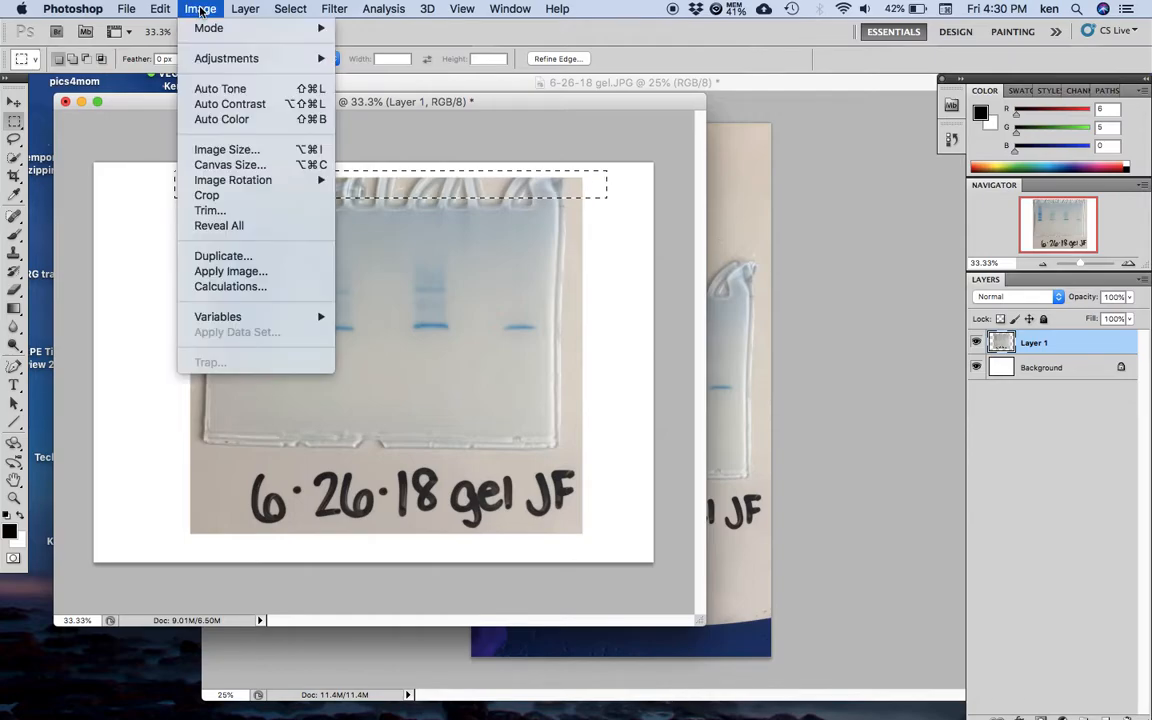
pyautogui.moveTo(157, 10)
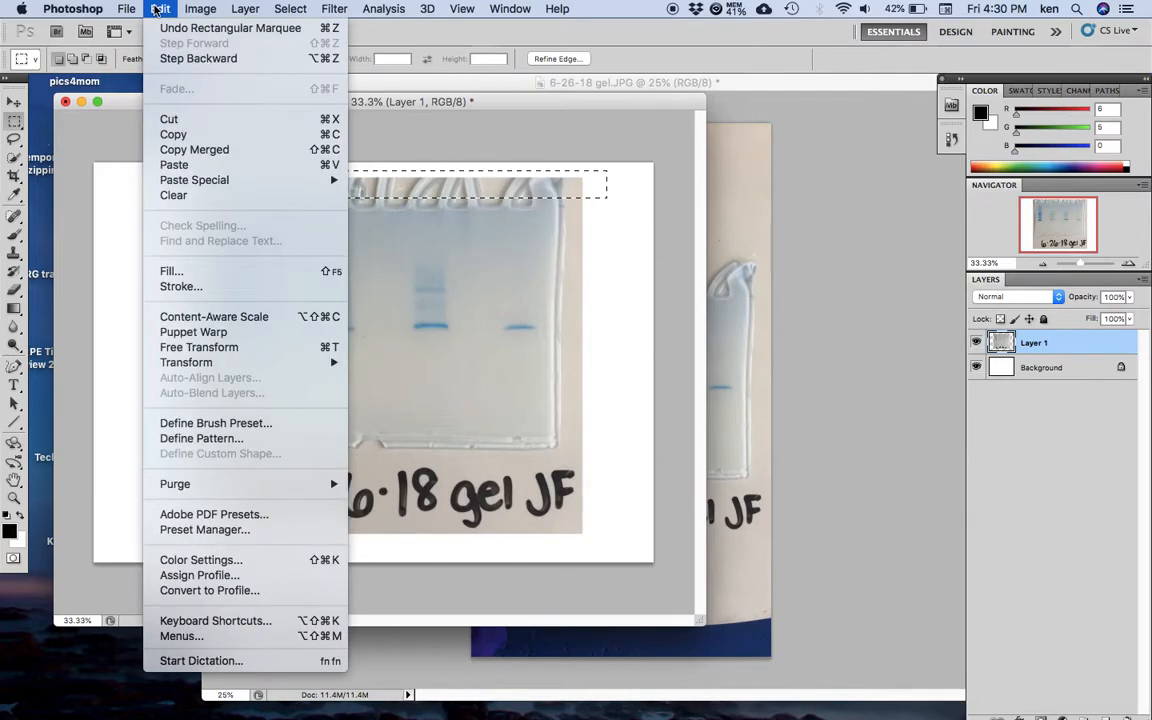
pyautogui.click(183, 196)
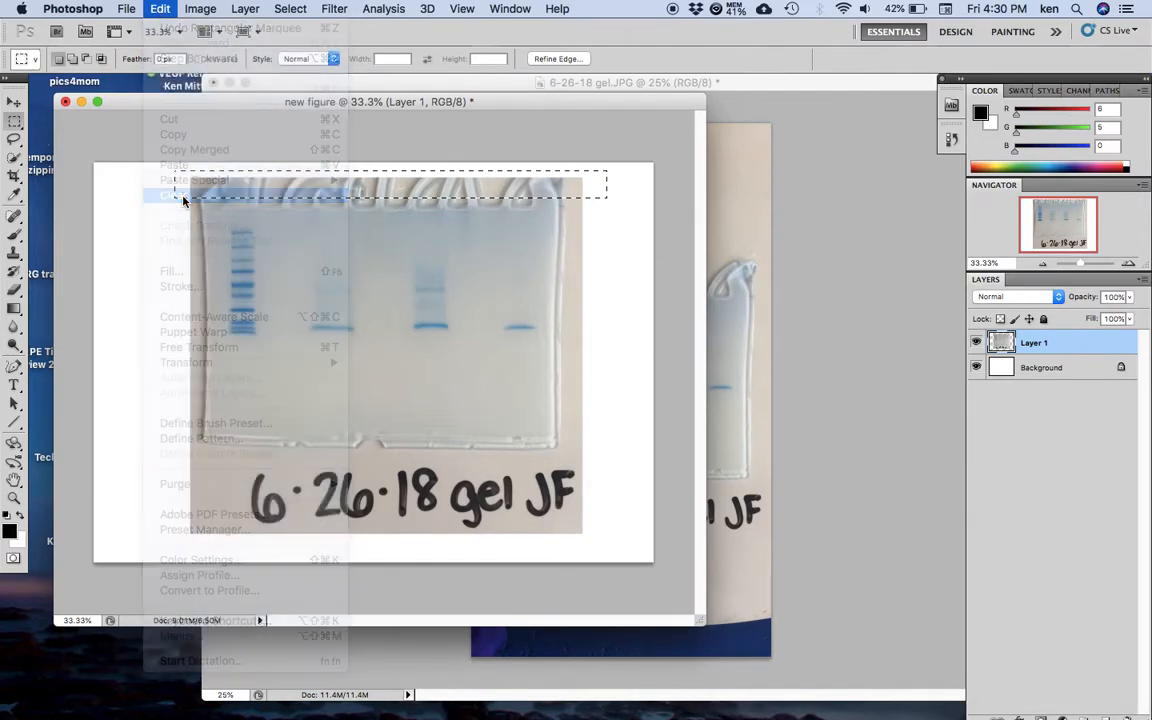
# Step backward past the clearing of the upper strip, step forward to reapply it, and deselect
pyautogui.click(160, 9)
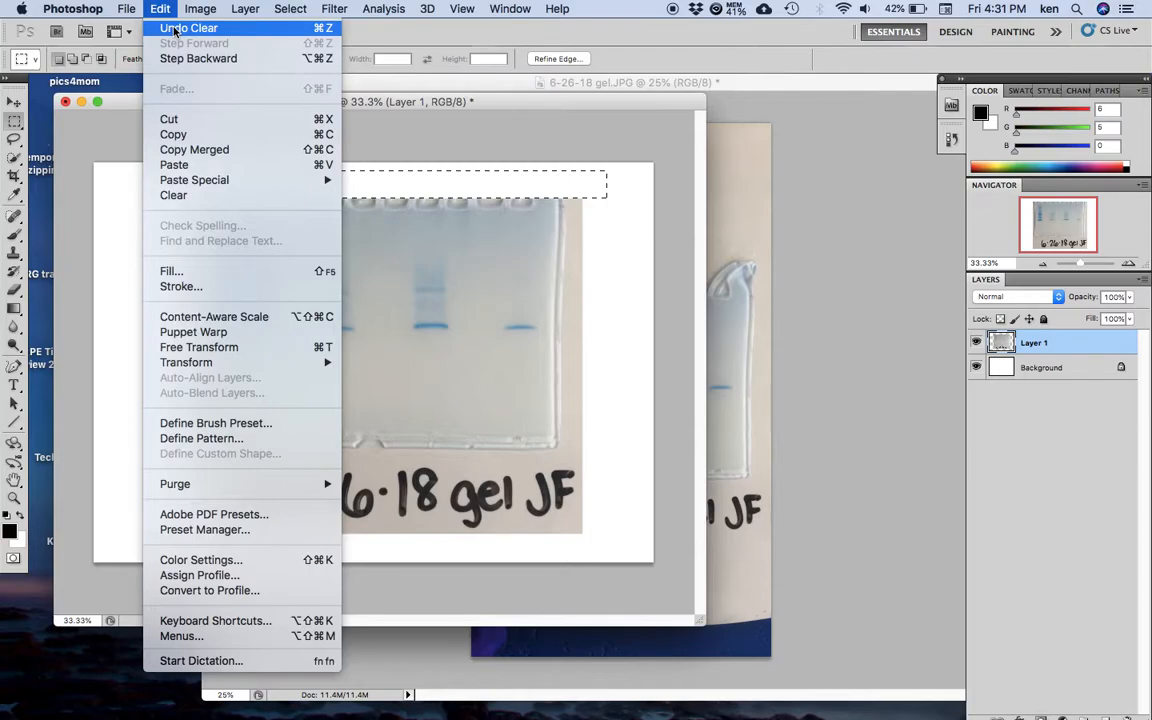
pyautogui.click(160, 9)
pyautogui.click(161, 9)
pyautogui.click(151, 57)
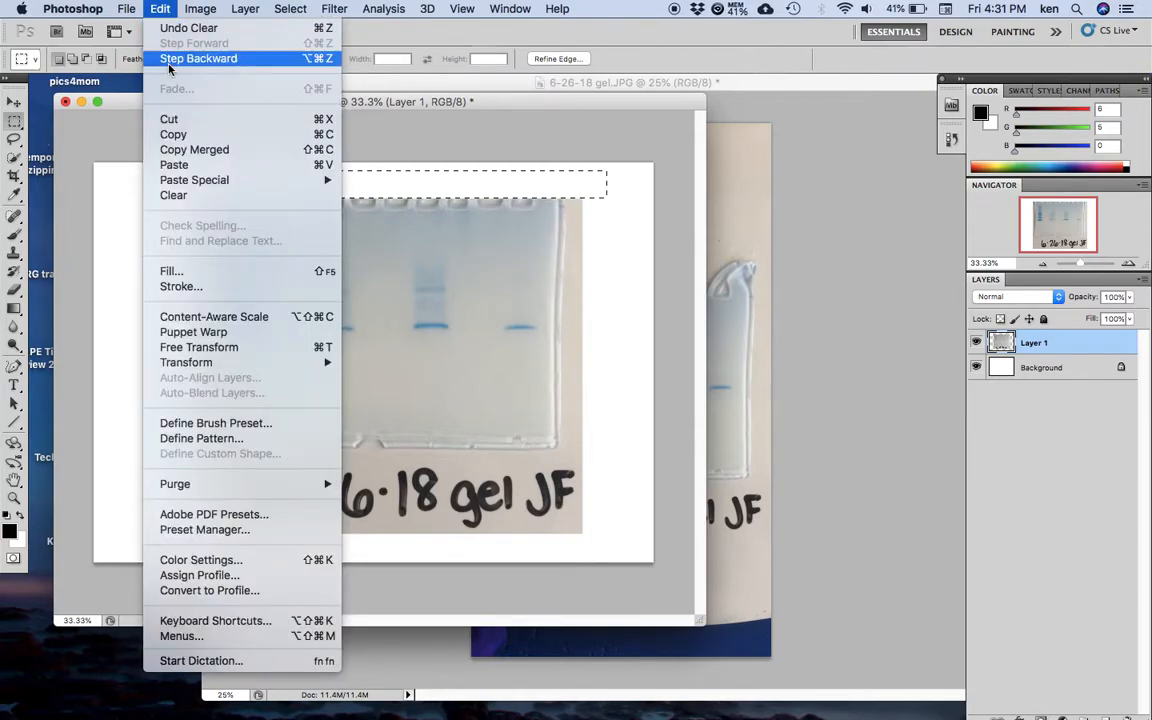
pyautogui.click(200, 9)
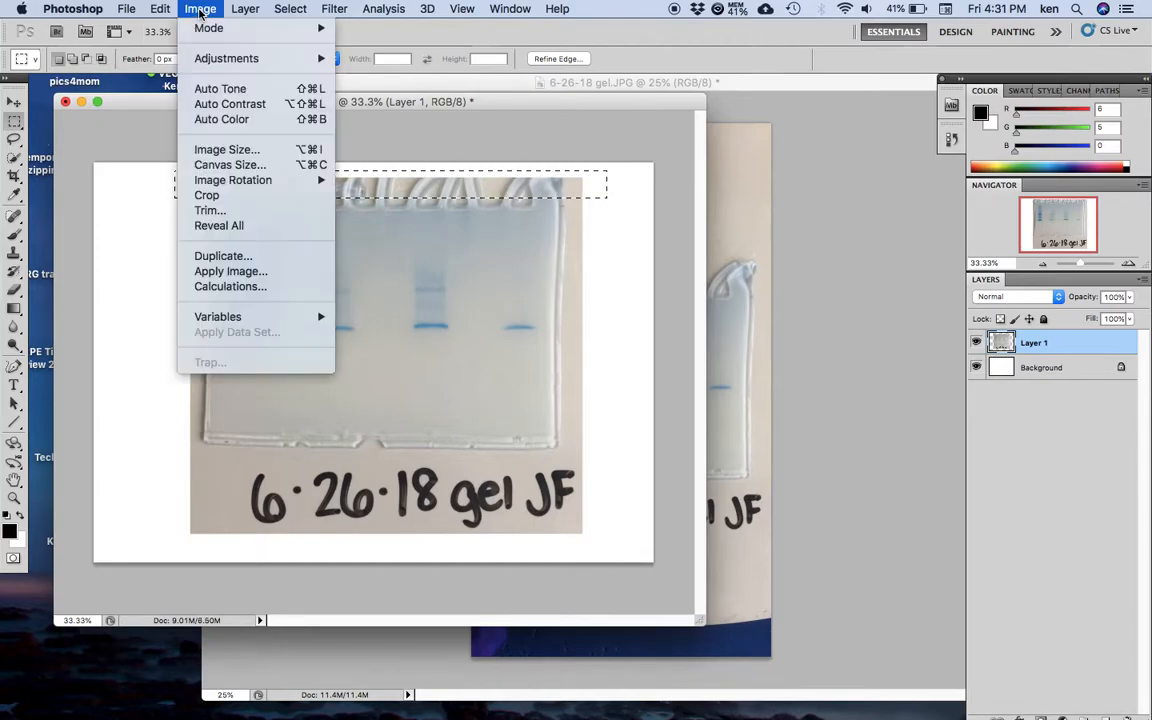
pyautogui.moveTo(152, 11)
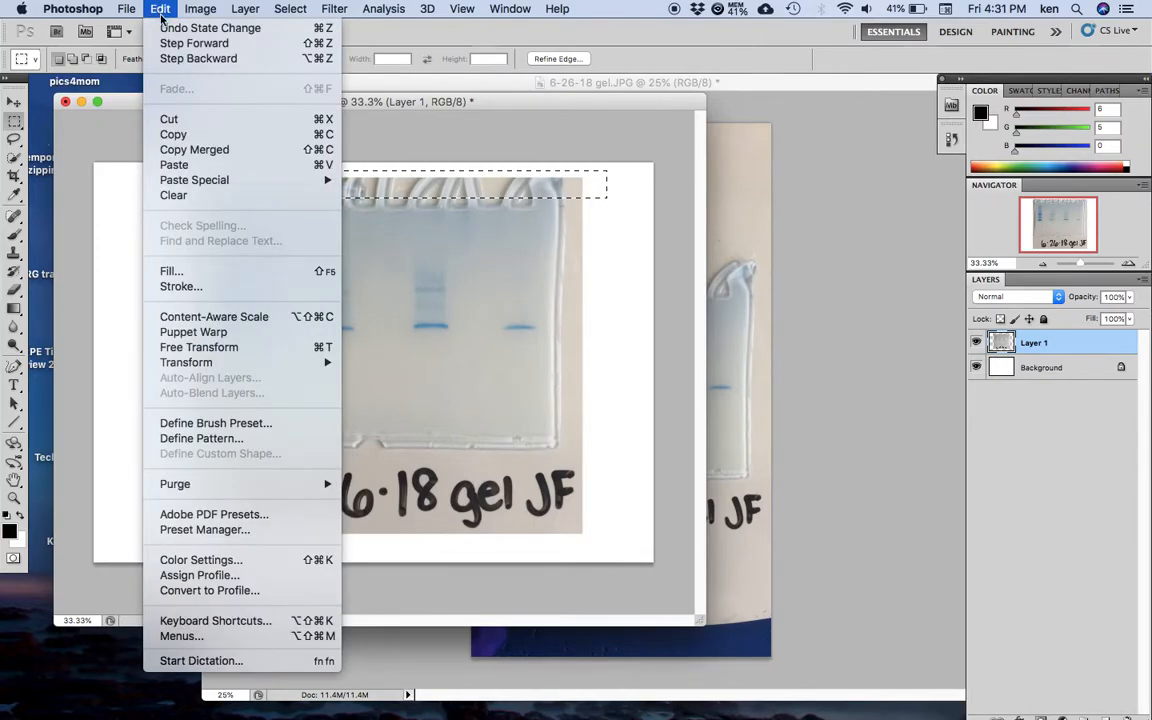
pyautogui.click(168, 44)
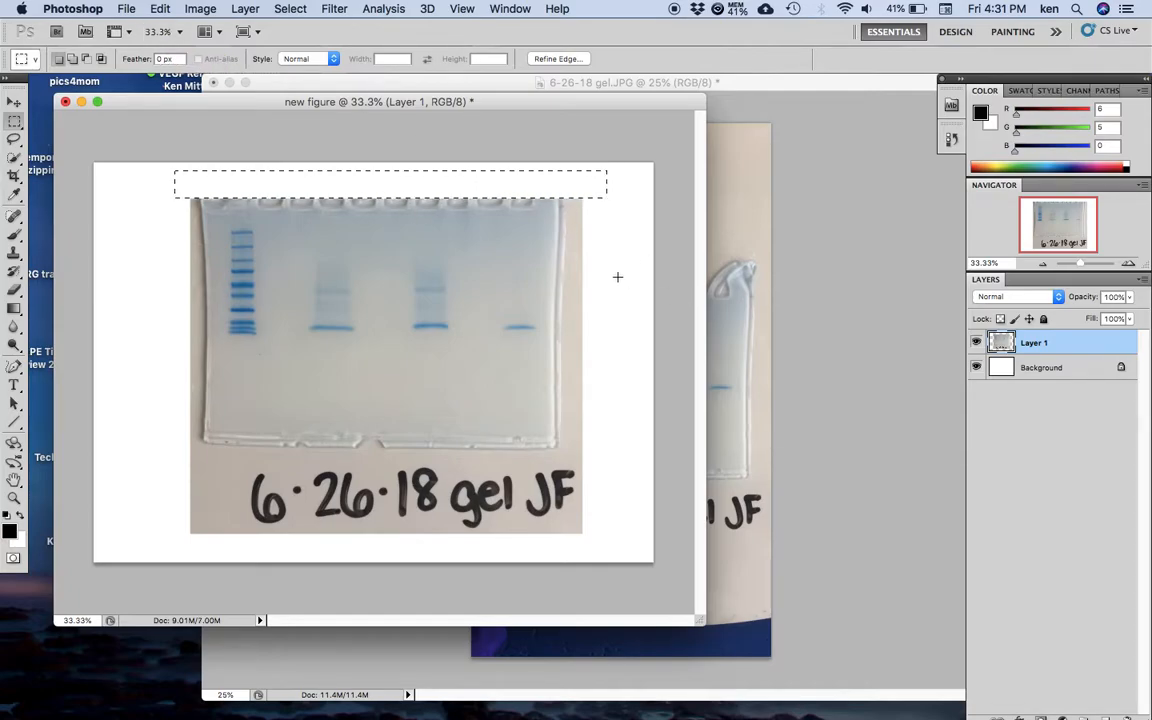
pyautogui.click(598, 236)
# Marquee a narrow vertical strip along the gel image's right edge and try to clear it with the Background layer active
pyautogui.click(1041, 367)
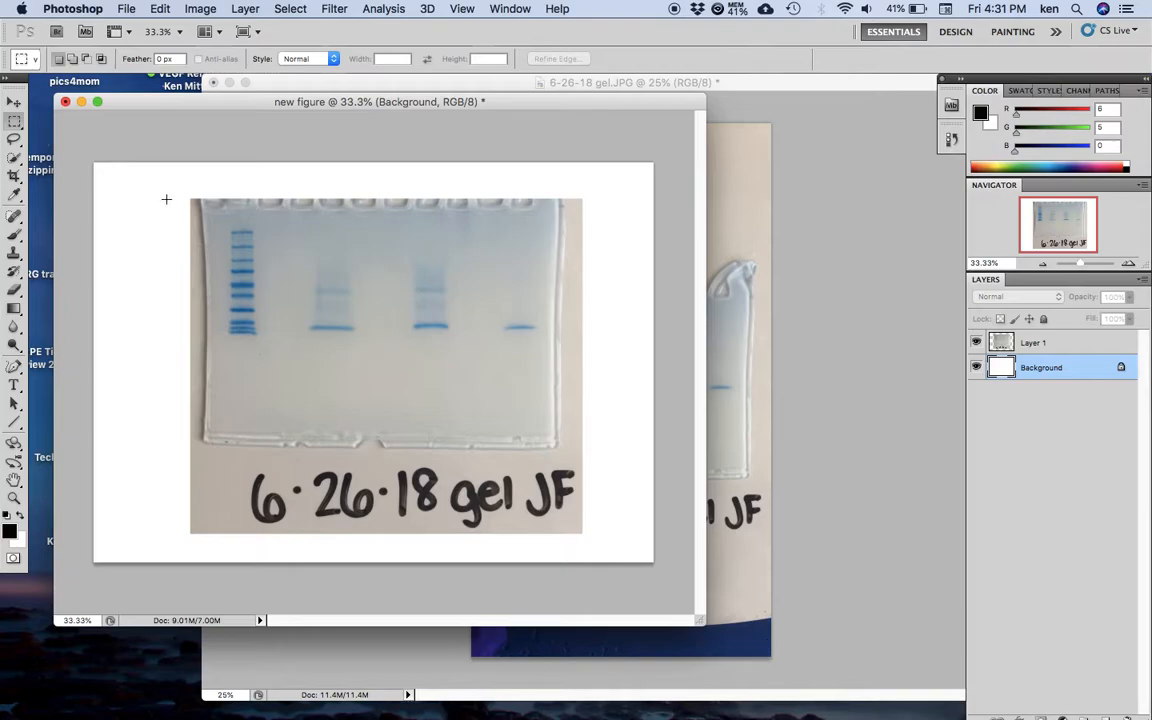
pyautogui.moveTo(587, 188); pyautogui.dragTo(572, 542)
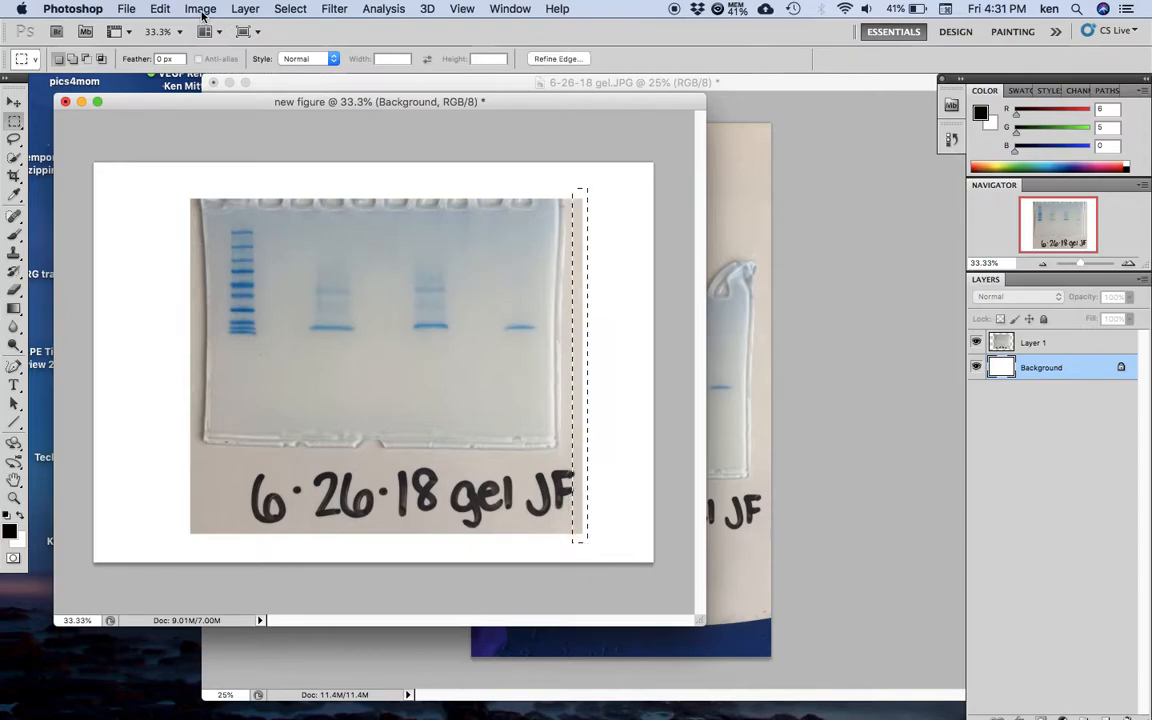
pyautogui.click(201, 9)
pyautogui.moveTo(174, 10)
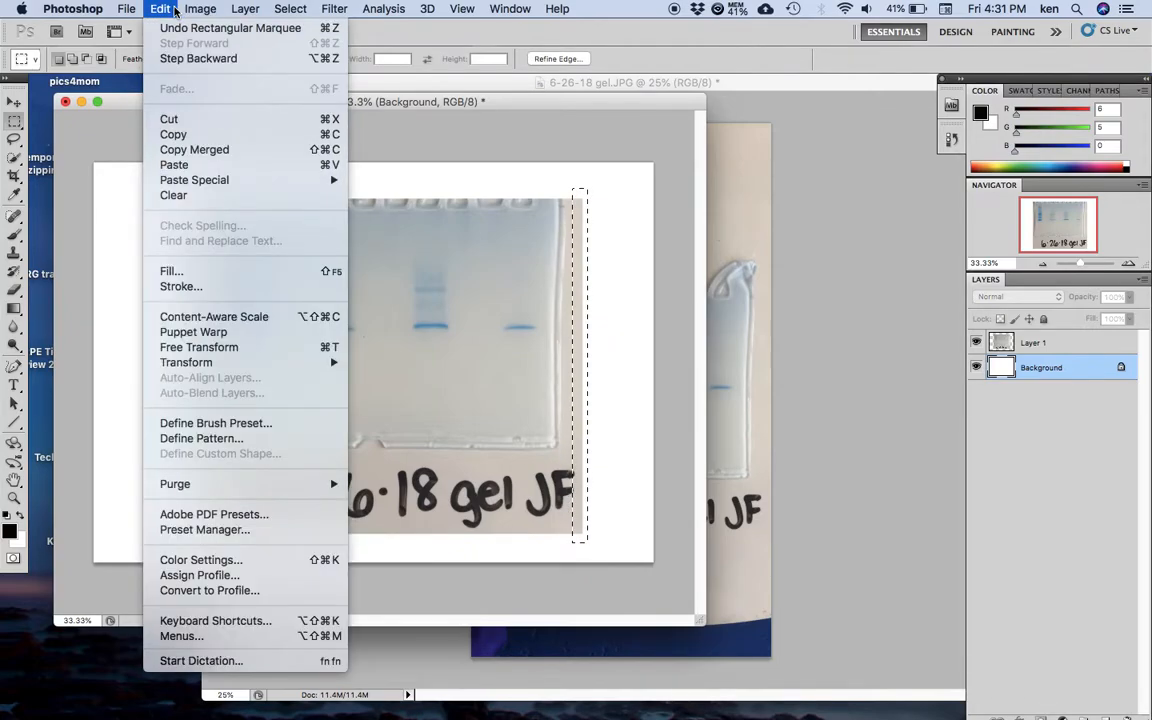
pyautogui.click(174, 195)
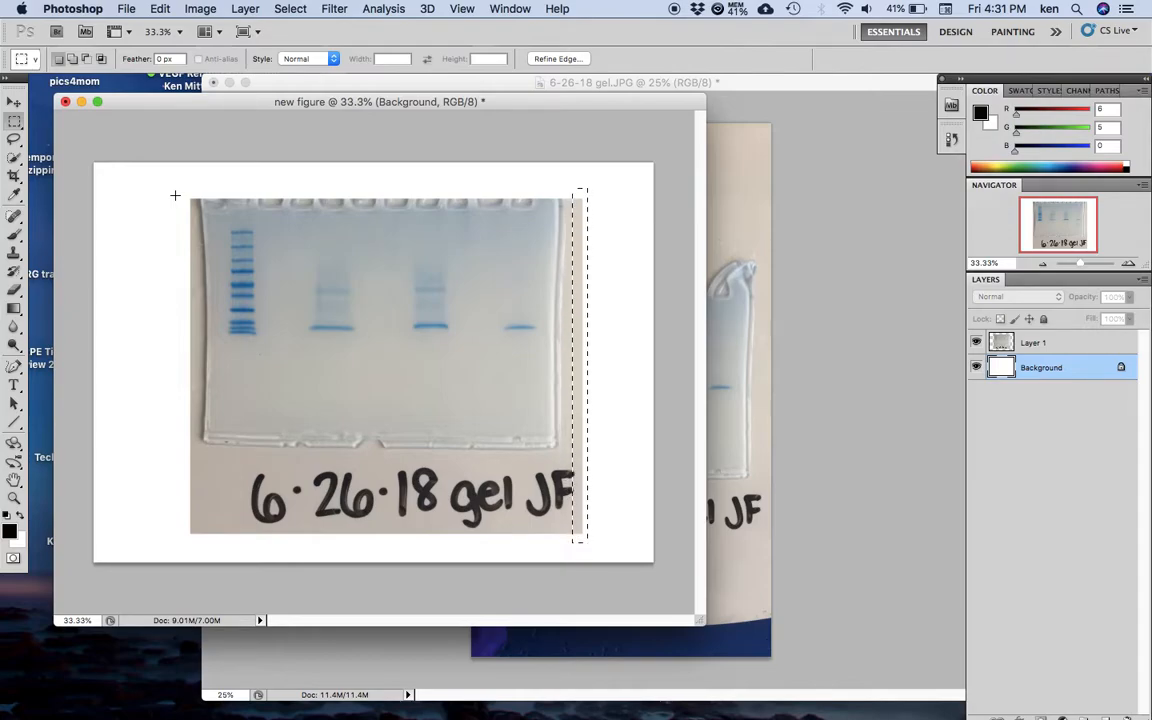
# Clear the selected right-edge strip from Layer 1 and remove the selection
pyautogui.click(1066, 350)
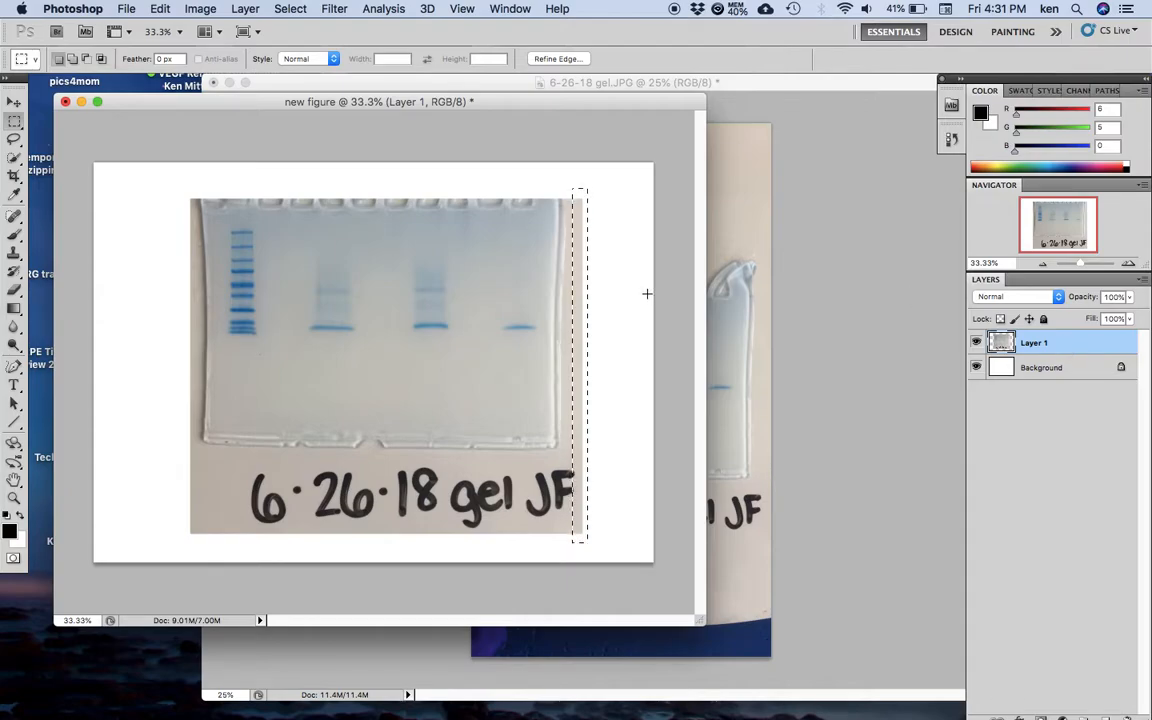
pyautogui.click(205, 10)
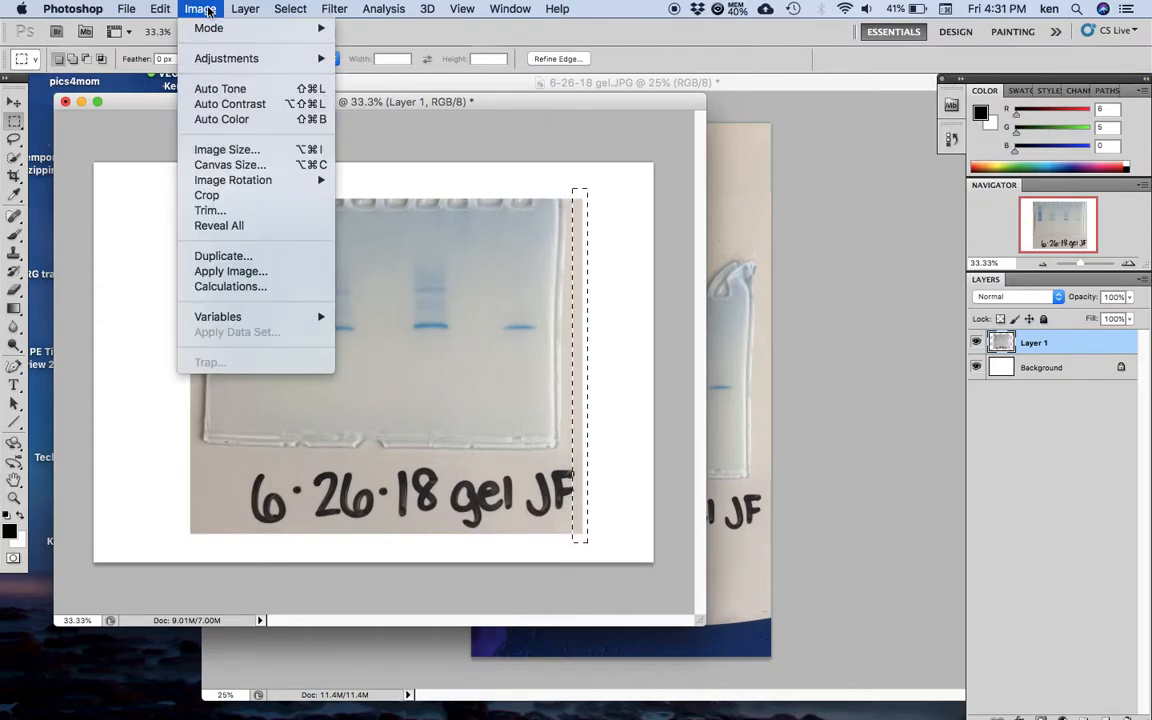
pyautogui.moveTo(158, 10)
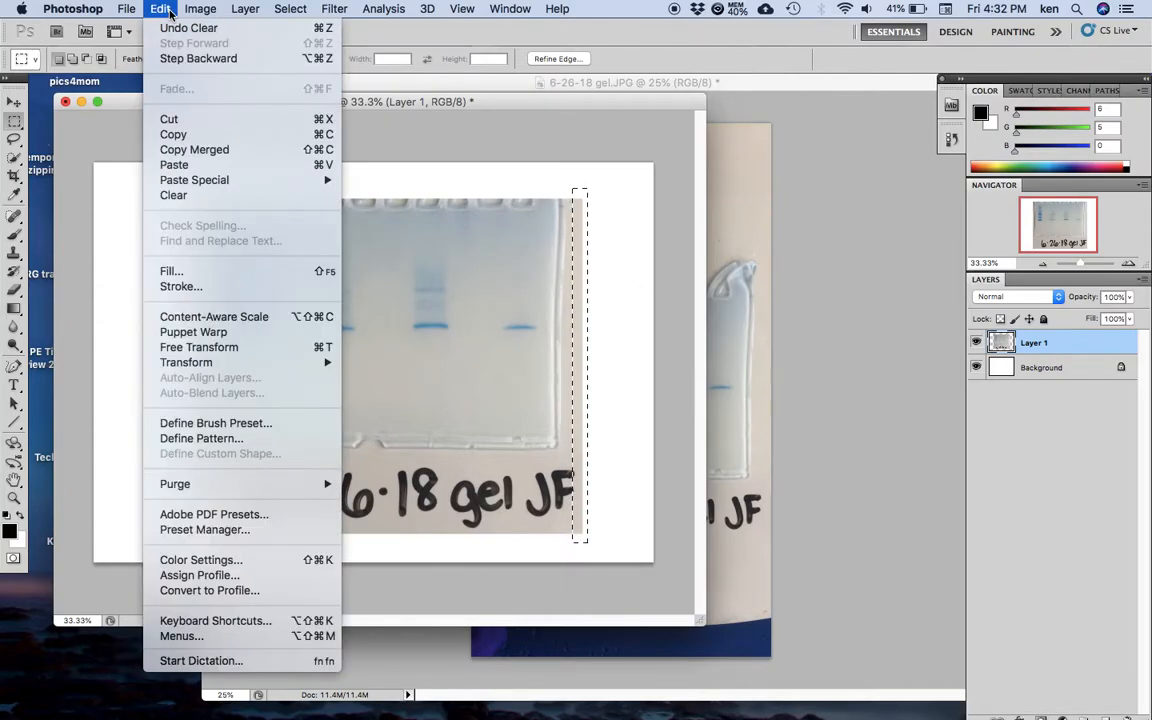
pyautogui.click(174, 196)
pyautogui.click(634, 357)
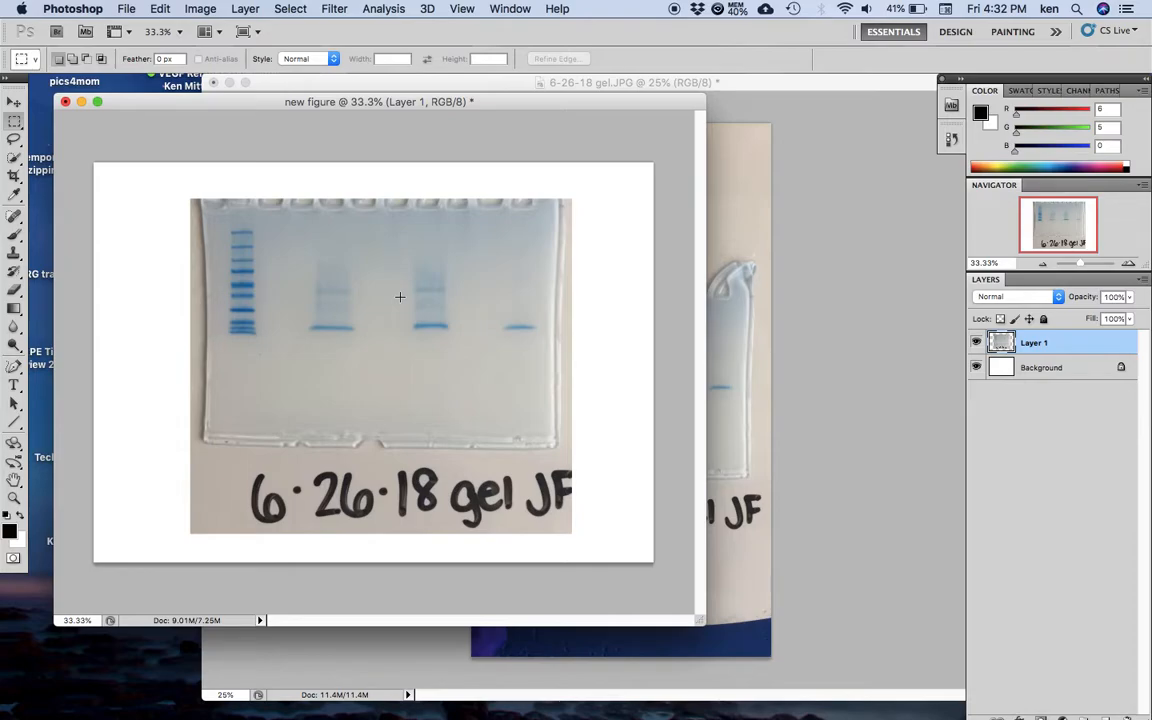
# Rotate the gel image layer very slightly with Free Transform to straighten it
pyautogui.click(246, 9)
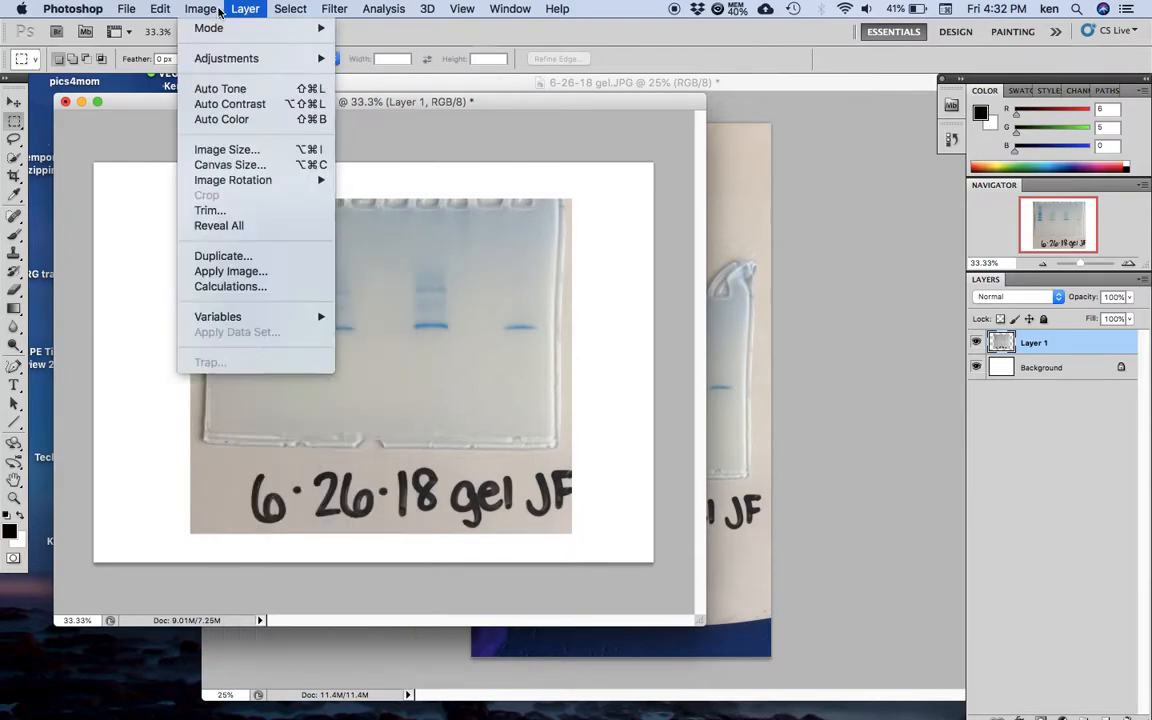
pyautogui.moveTo(163, 10)
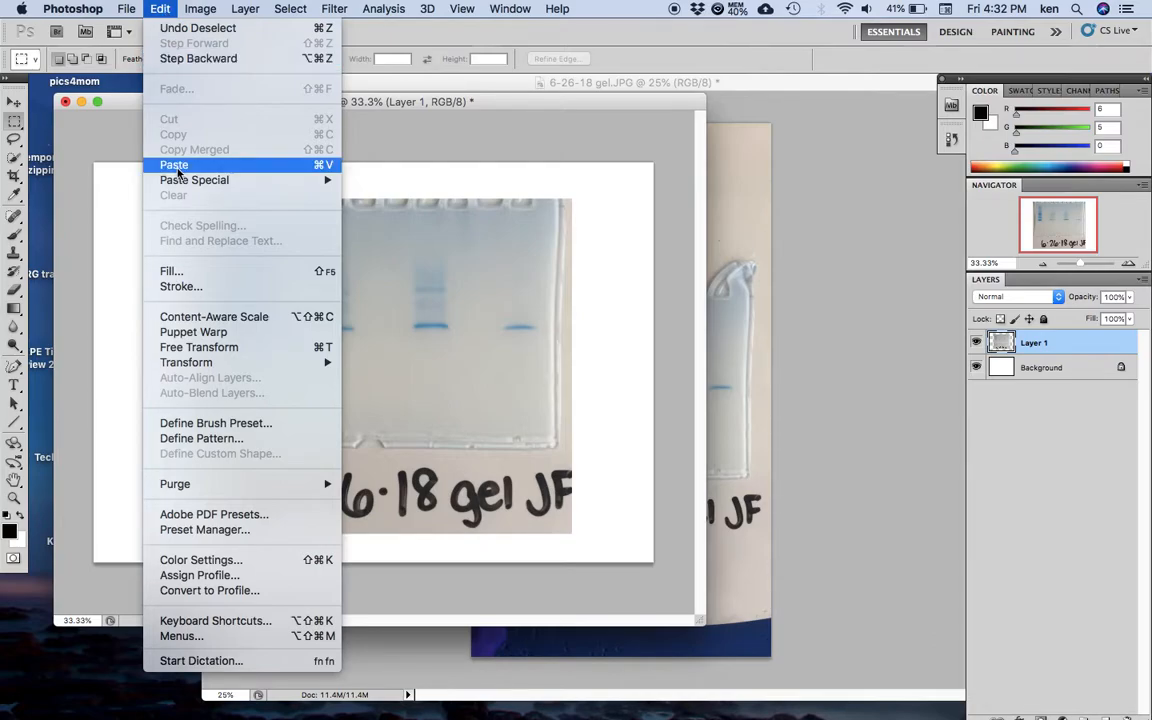
pyautogui.moveTo(188, 365)
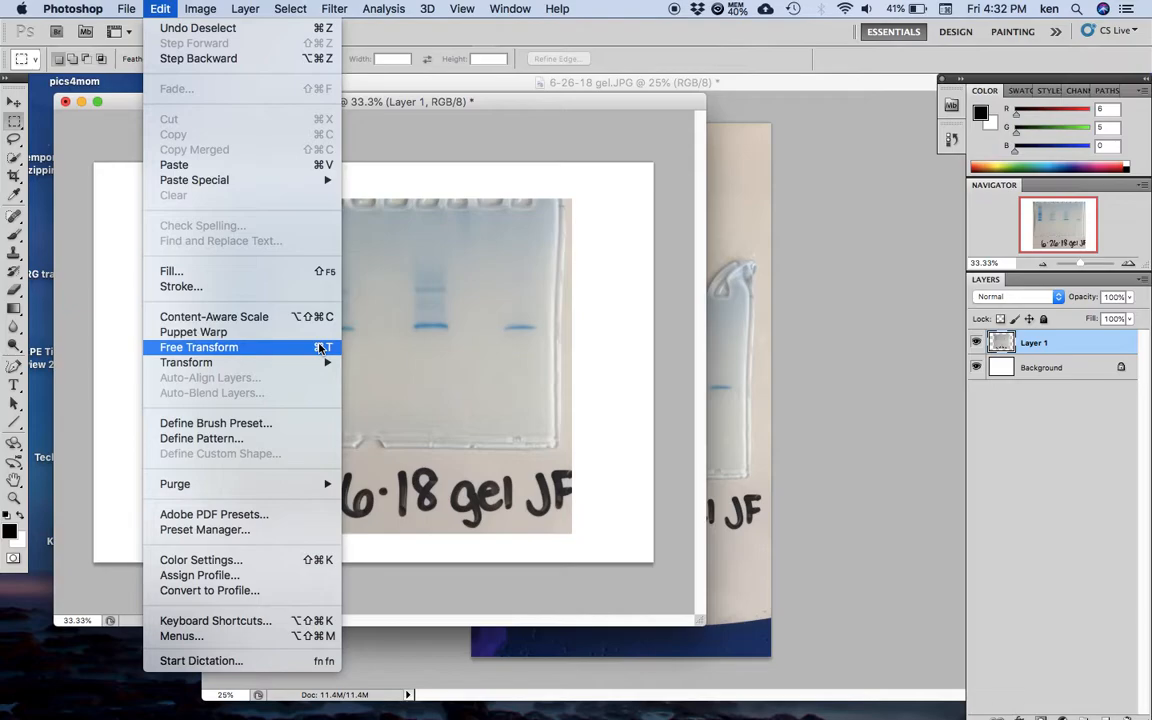
pyautogui.moveTo(320, 361)
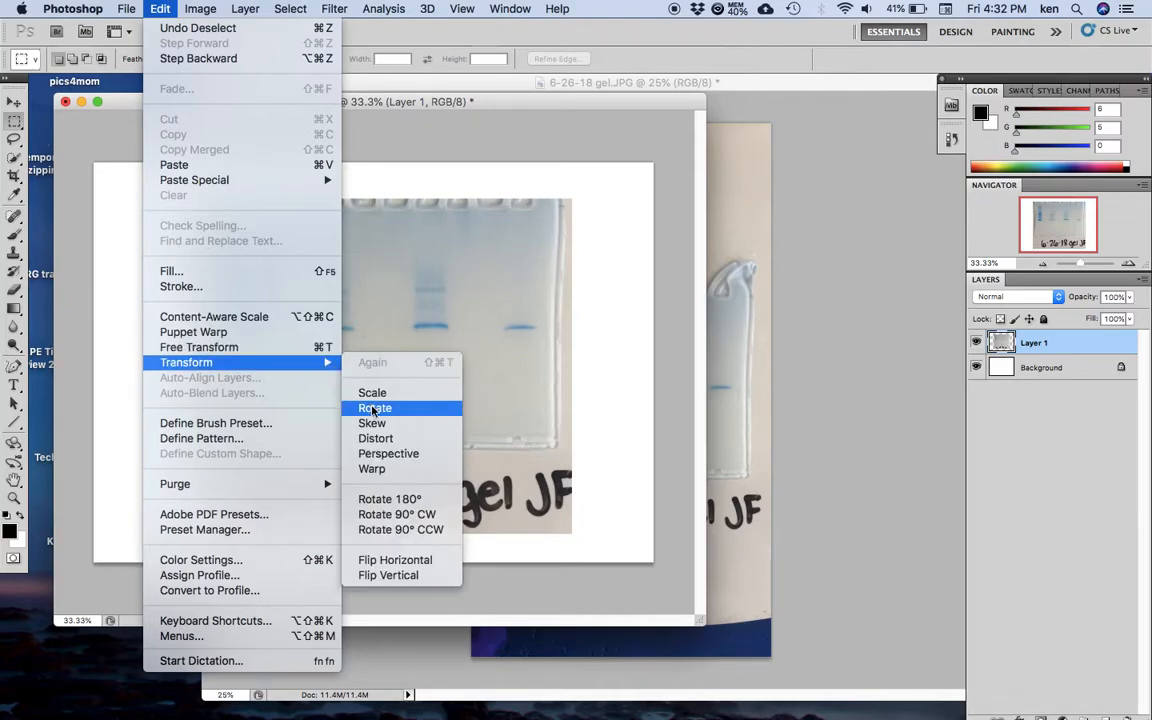
pyautogui.click(327, 348)
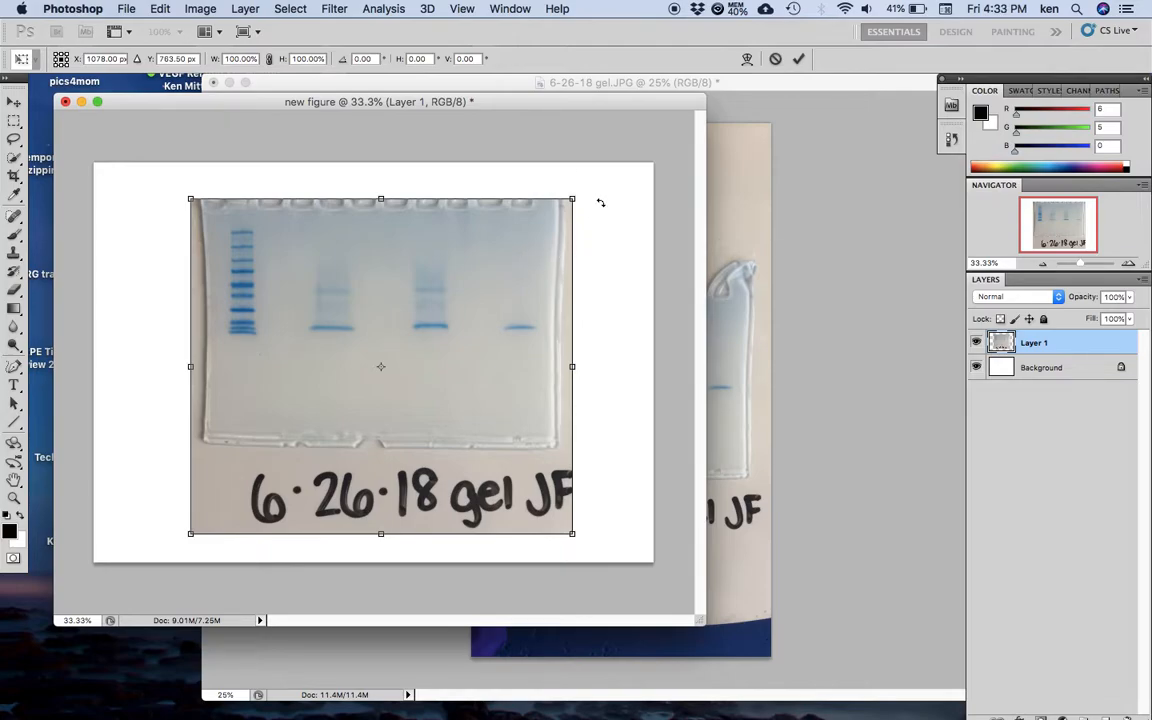
pyautogui.moveTo(589, 188)
pyautogui.mouseDown()
pyautogui.moveTo(581, 175)
pyautogui.moveTo(599, 193)
pyautogui.moveTo(589, 175)
pyautogui.moveTo(596, 183)
pyautogui.mouseUp()
pyautogui.press('Return')
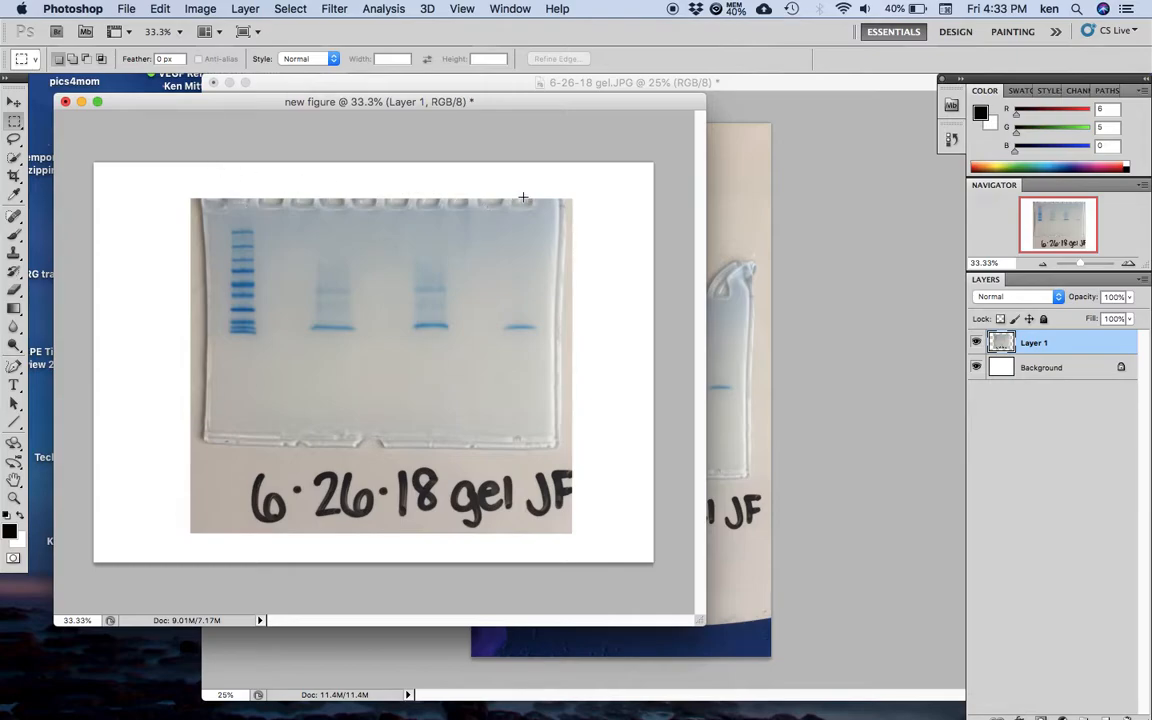
pyautogui.moveTo(153, 186); pyautogui.dragTo(597, 186)
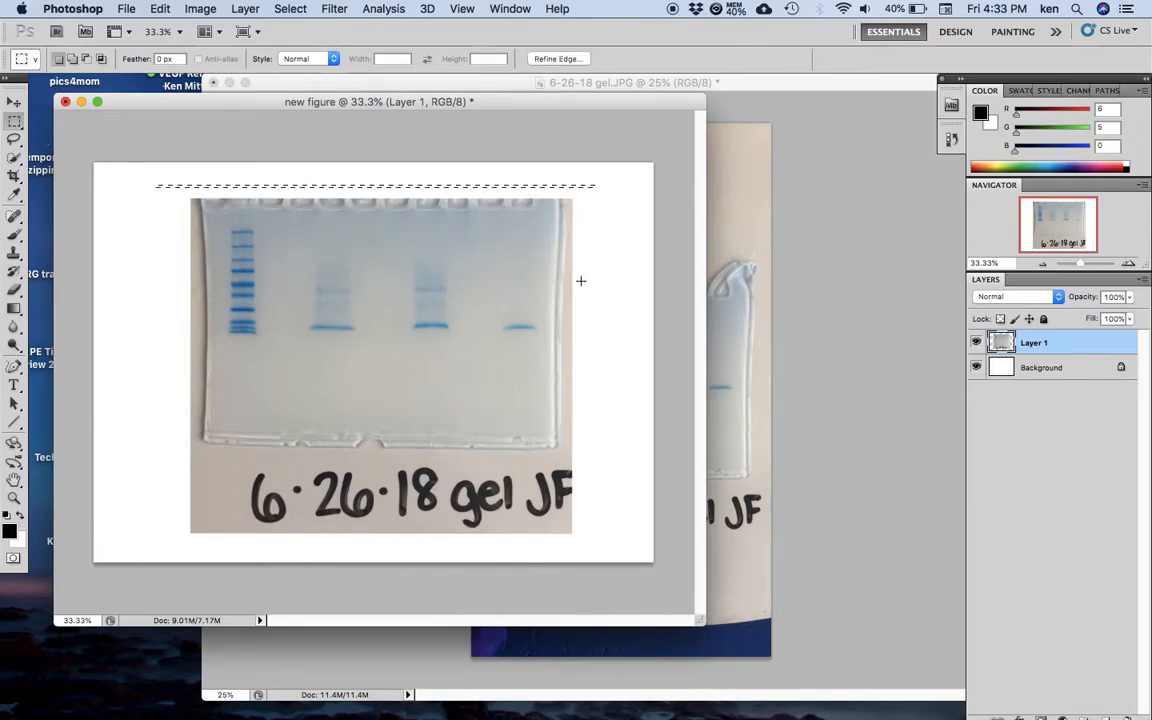
pyautogui.click(613, 312)
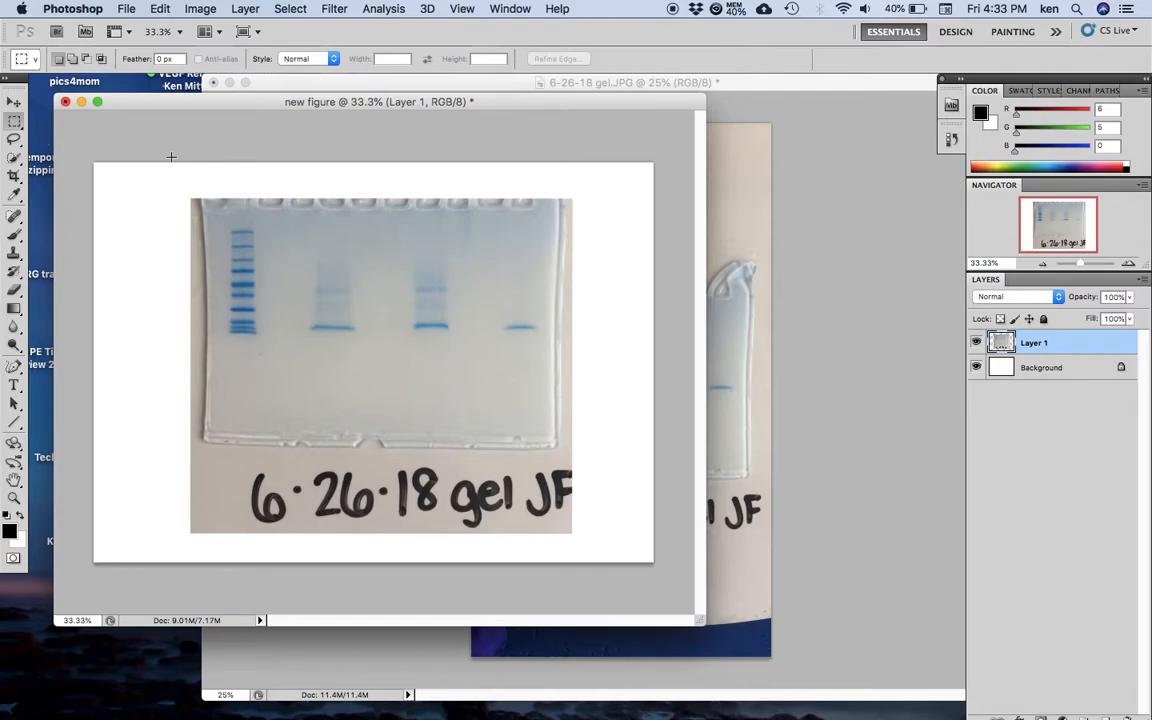
# Set the Type tool's font to Arial for the figure labels
pyautogui.click(14, 386)
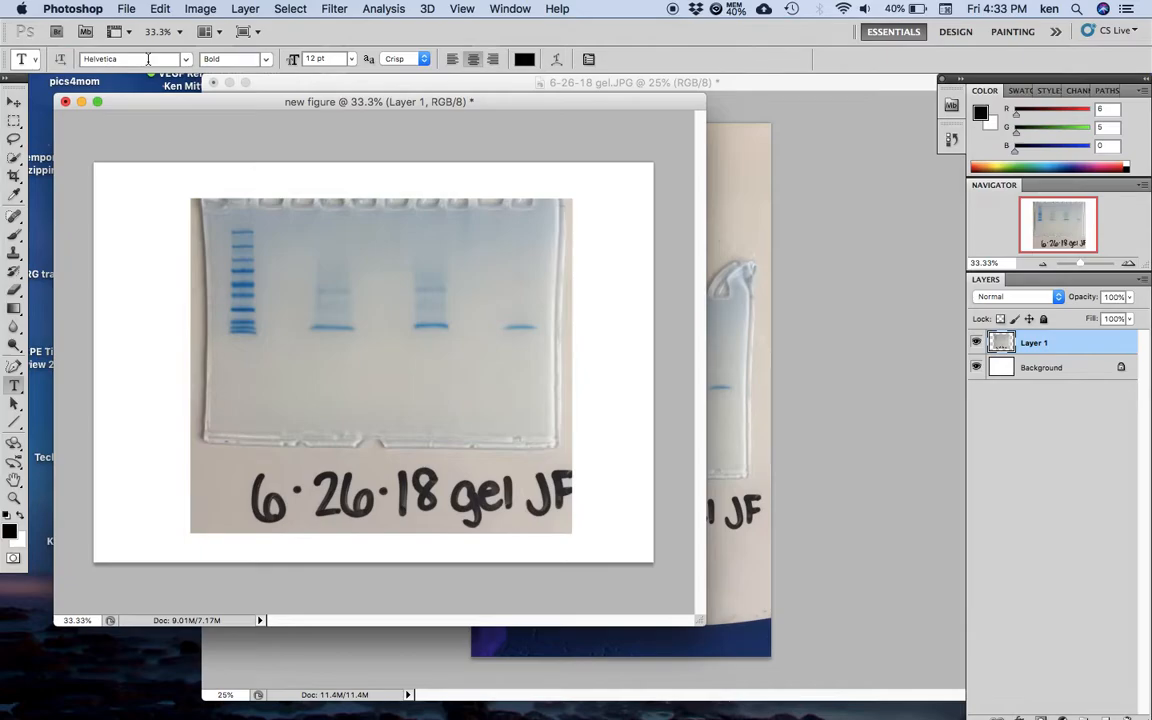
pyautogui.click(181, 59)
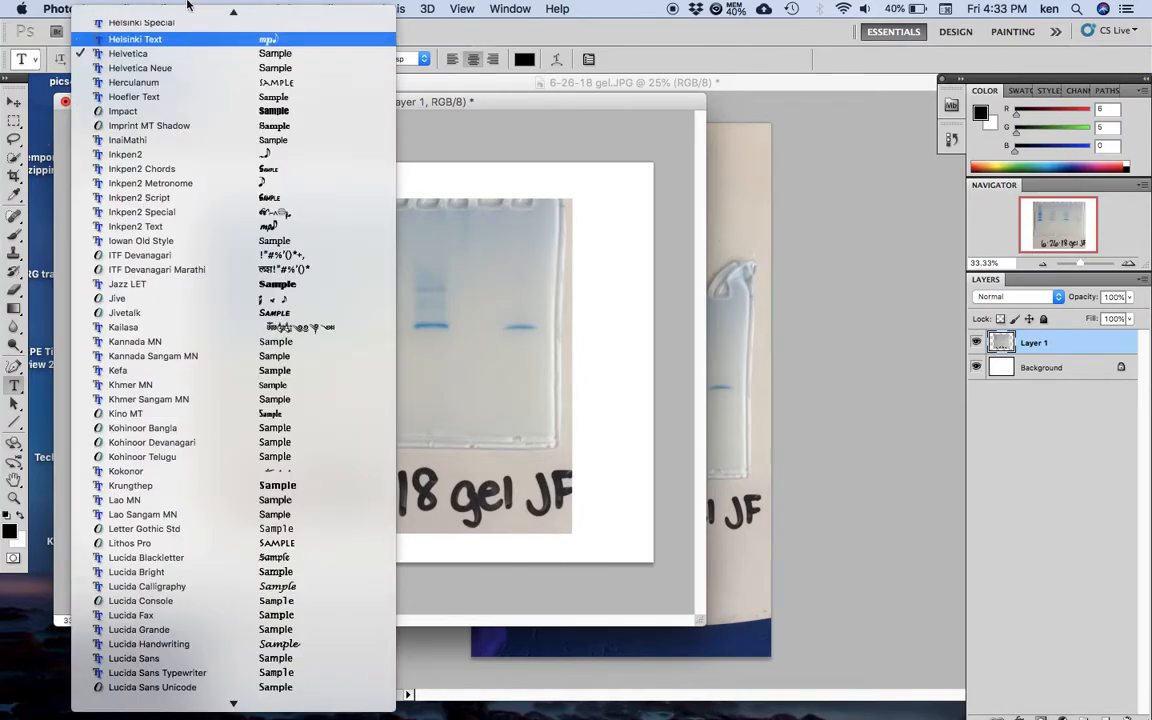
pyautogui.moveTo(194, 4)
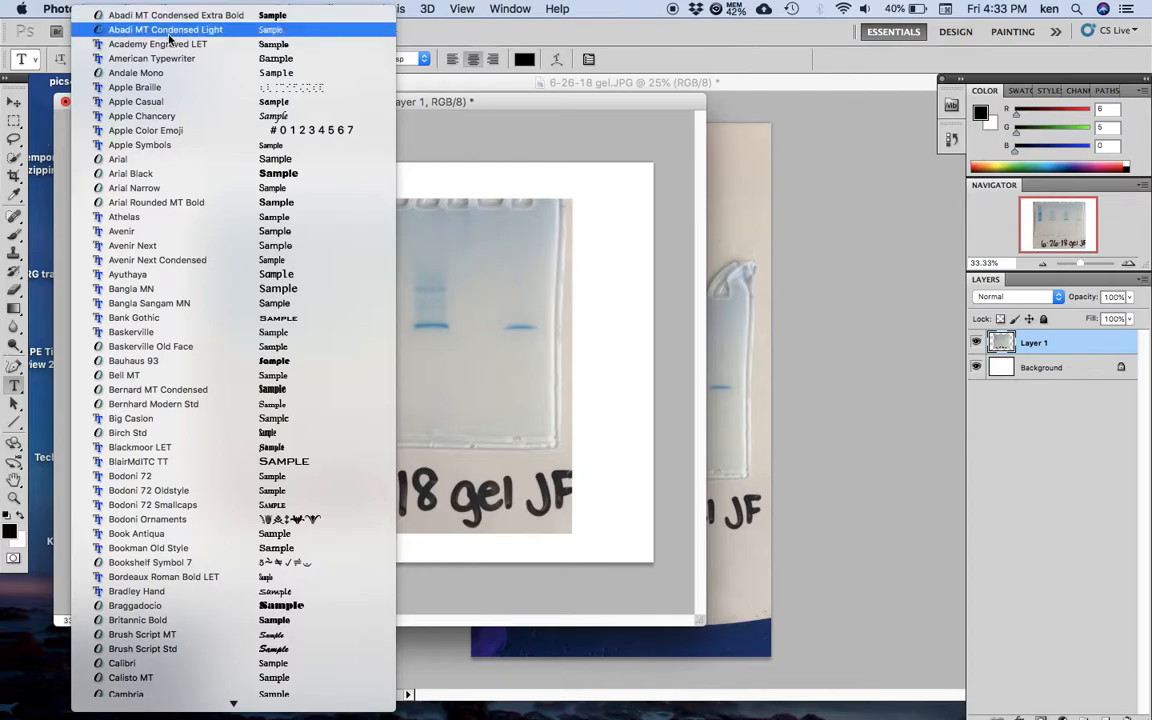
pyautogui.click(137, 163)
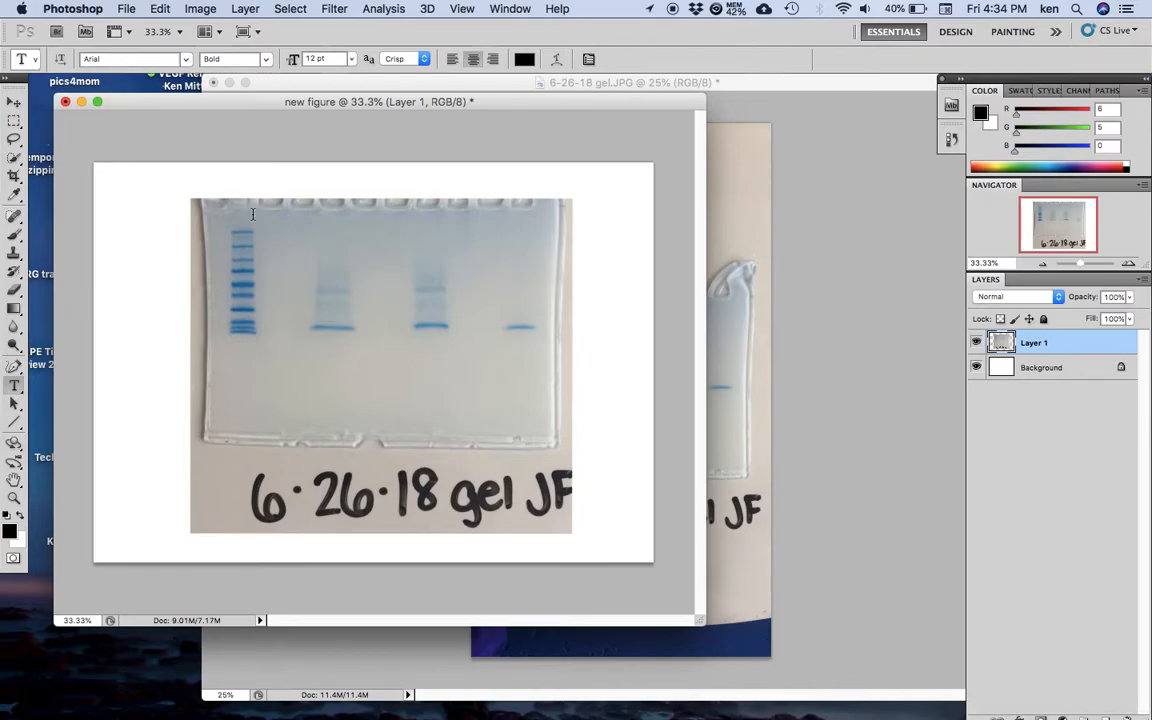
# Add a black Arial Bold 12 pt text label "1" in the white margin above the gel's ladder lane
pyautogui.click(203, 184)
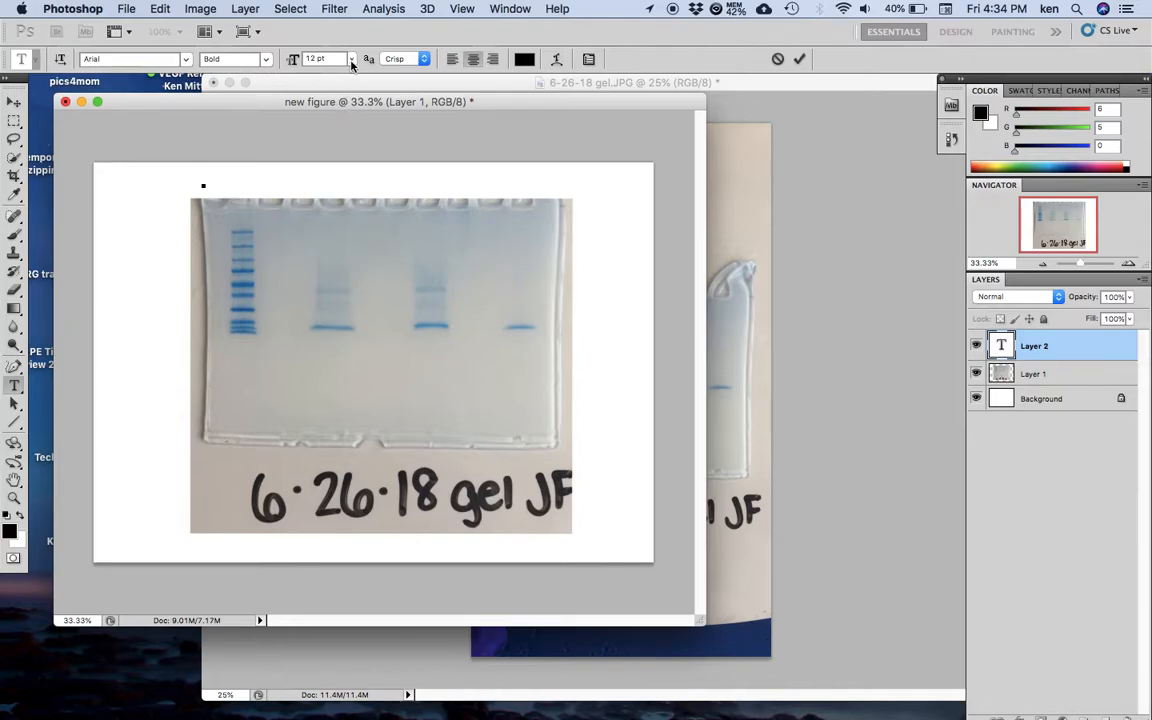
pyautogui.click(525, 61)
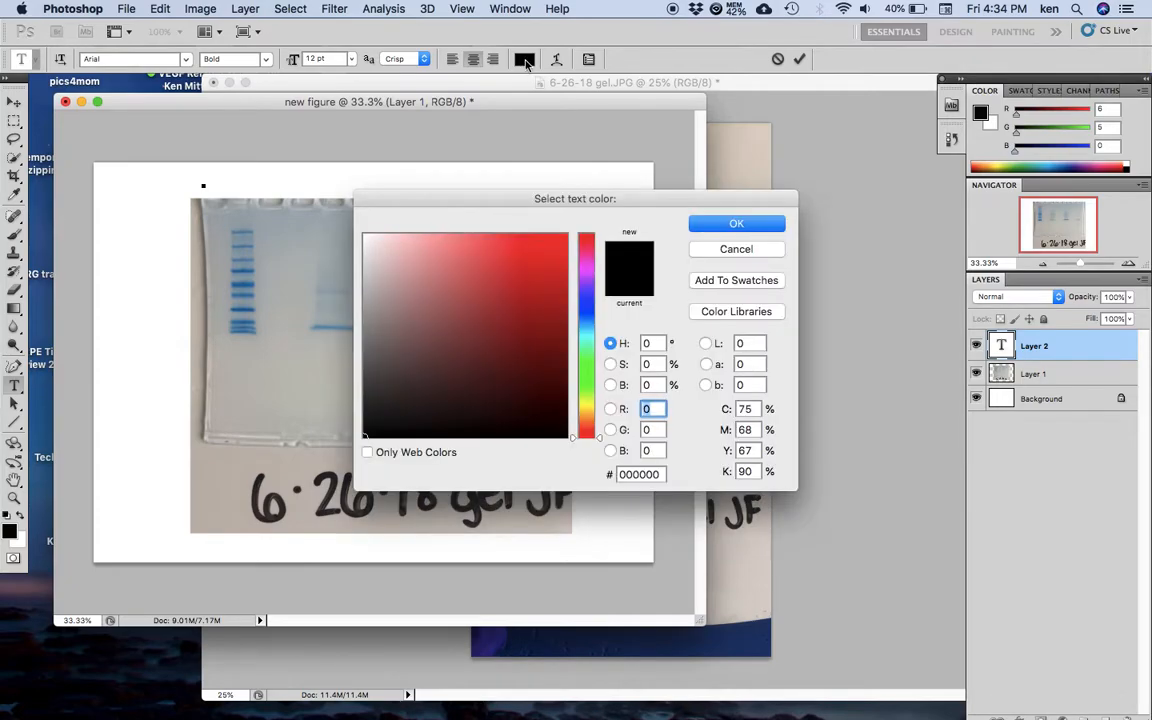
pyautogui.click(736, 222)
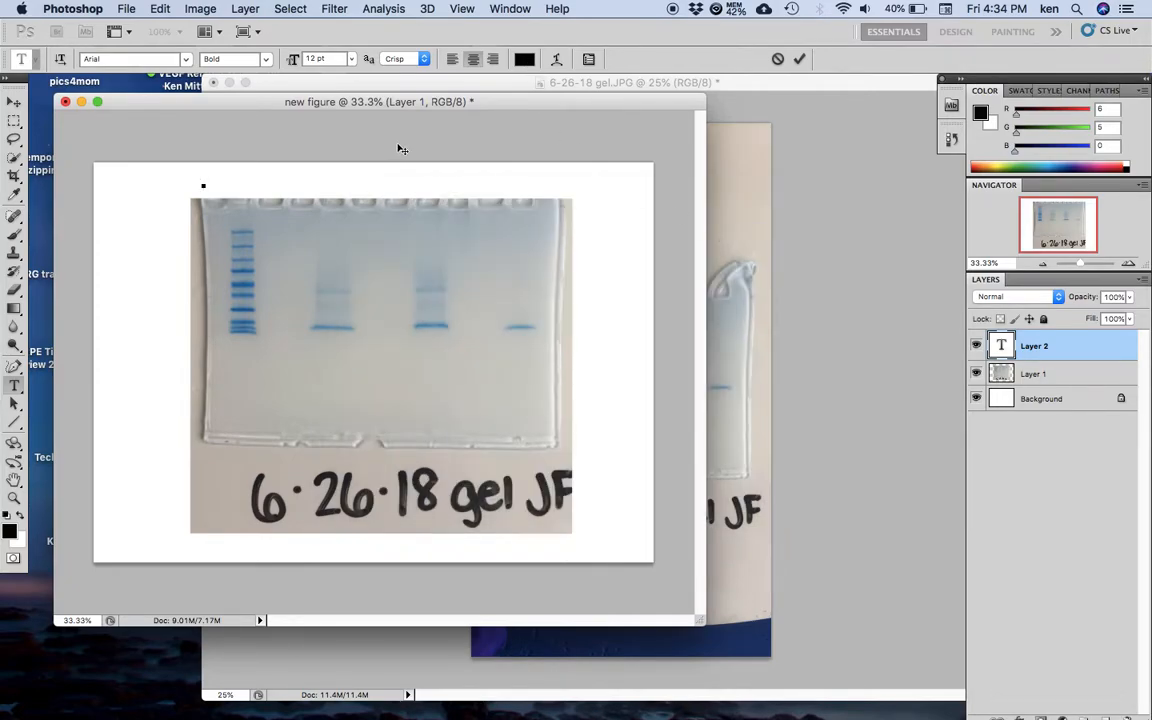
pyautogui.write('1')
pyautogui.moveTo(236, 185); pyautogui.dragTo(265, 185)
pyautogui.press('Return')
pyautogui.press('BackSpace')
pyautogui.click(18, 124)
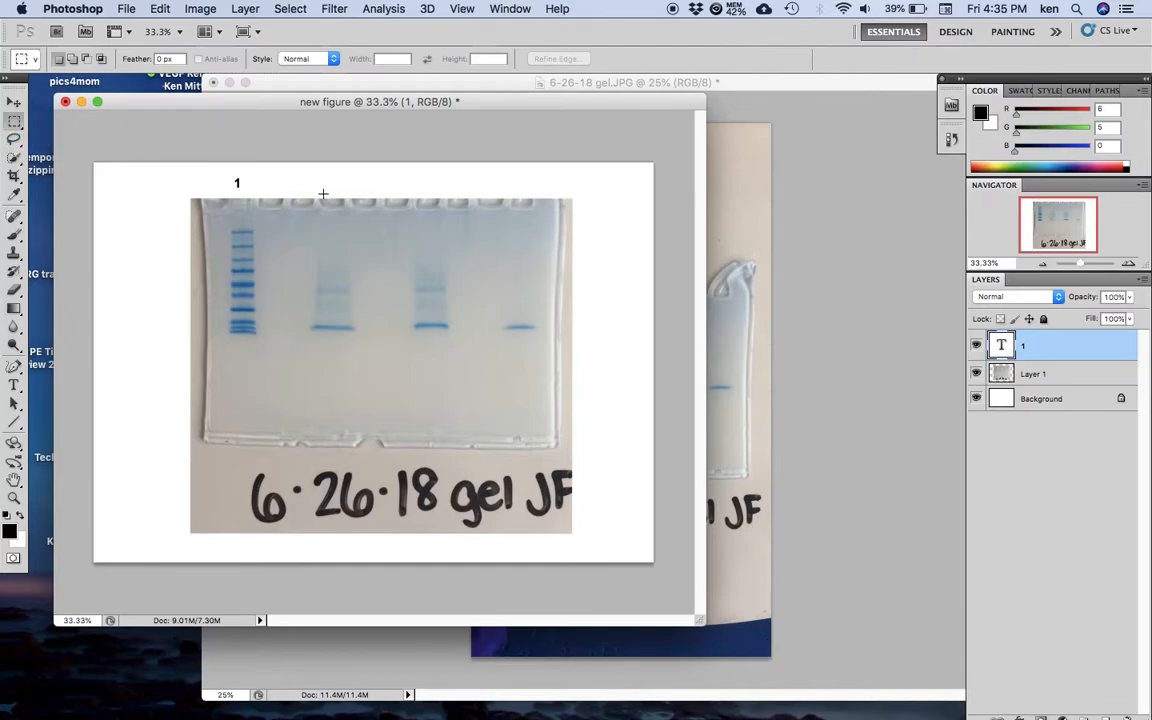
# Toggle the label layer's position lock on and off, and nudge the "1" closer to the gel above the ladder lane
pyautogui.click(1029, 319)
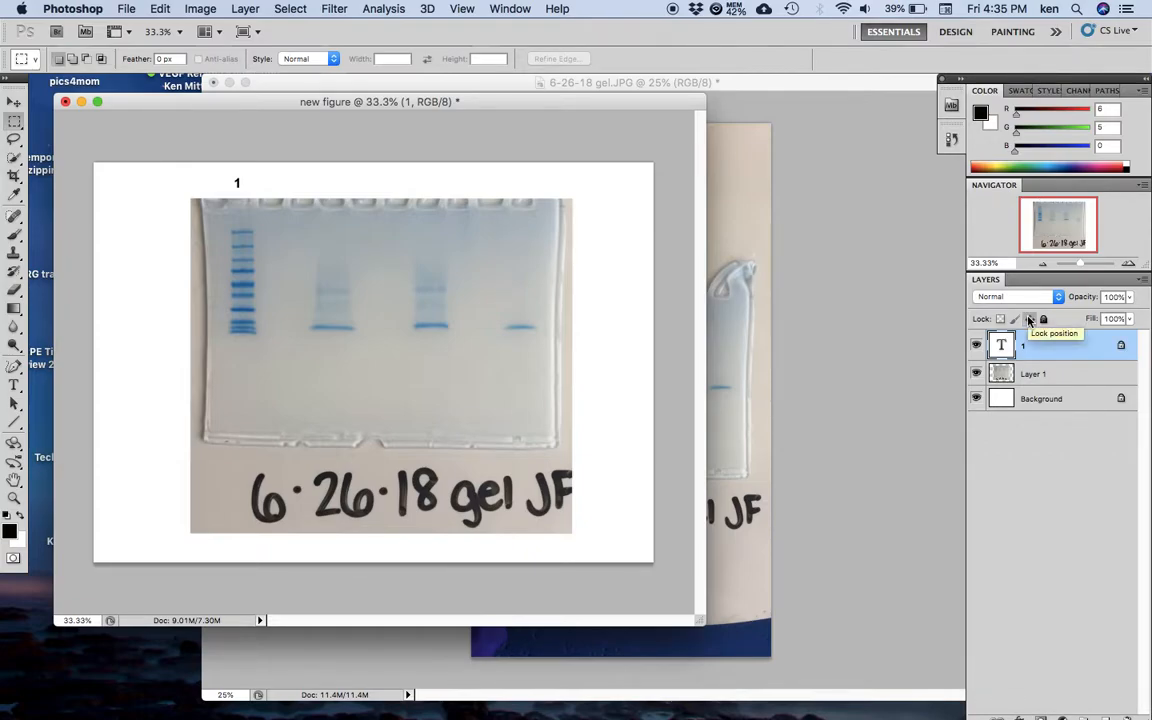
pyautogui.click(1029, 319)
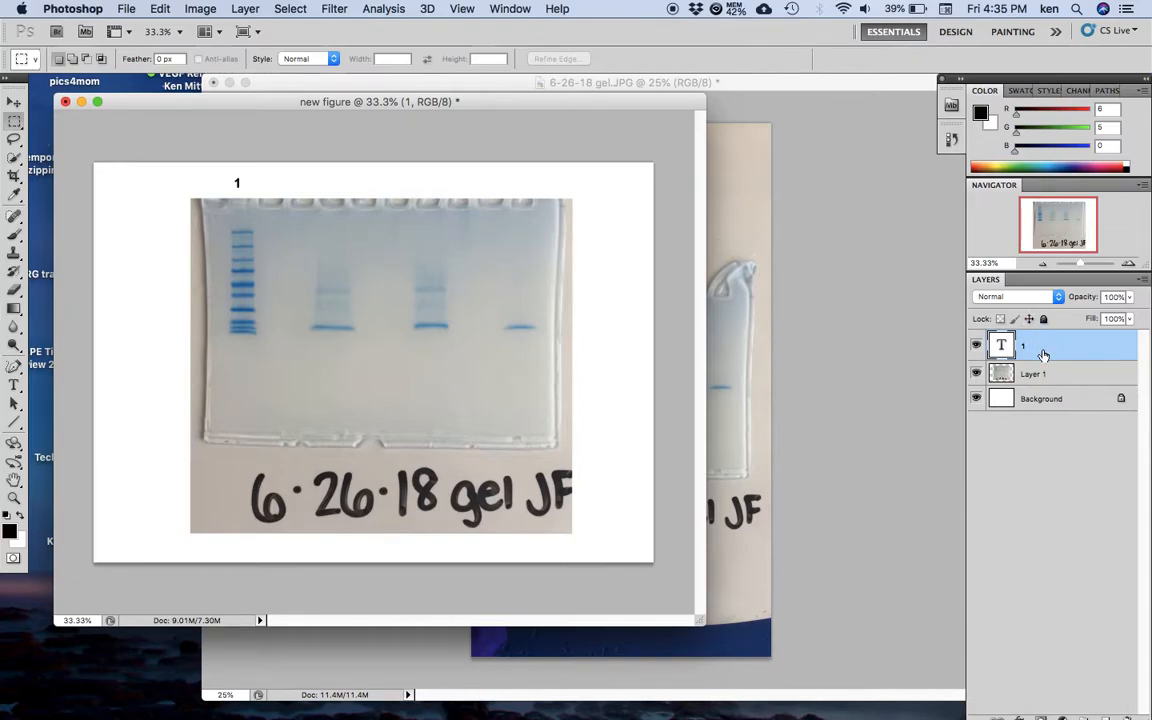
pyautogui.click(14, 102)
pyautogui.moveTo(329, 188)
pyautogui.mouseDown()
pyautogui.moveTo(424, 193)
pyautogui.moveTo(330, 185)
pyautogui.mouseUp()
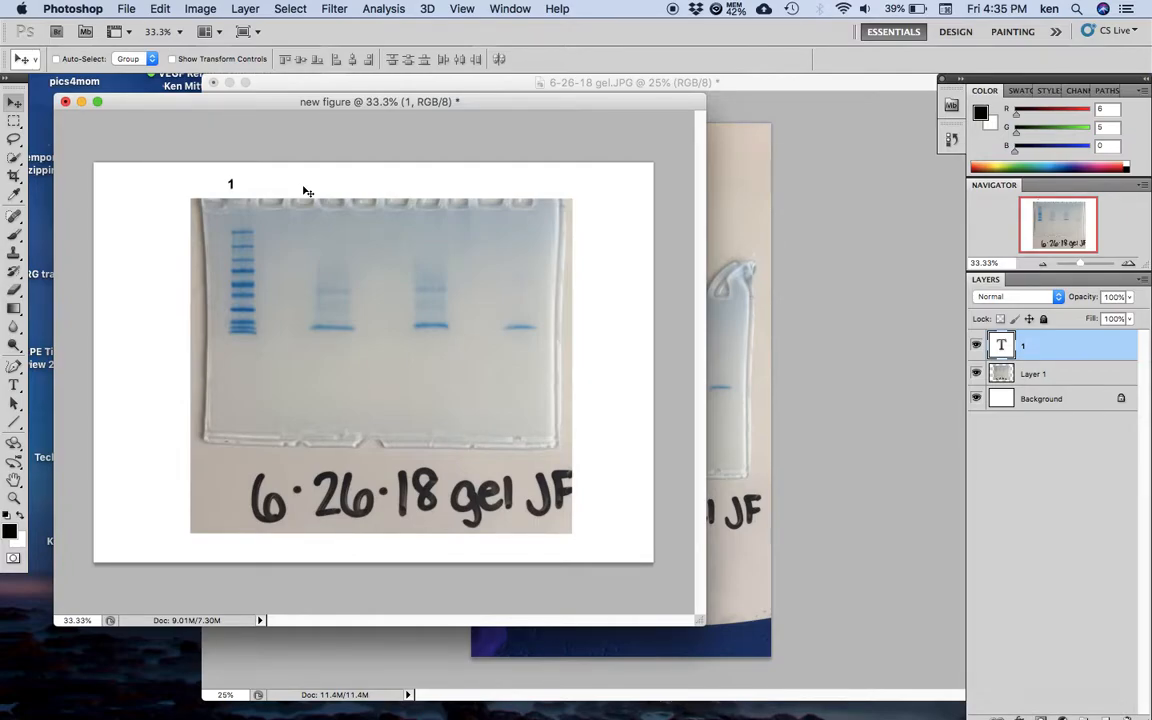
pyautogui.press('Left')
pyautogui.press('Left')
pyautogui.press('Left')
pyautogui.press('Left')
pyautogui.press('Right')
pyautogui.press('Right')
pyautogui.press('Right')
pyautogui.press('Right')
pyautogui.press('Right')
pyautogui.press('Right')
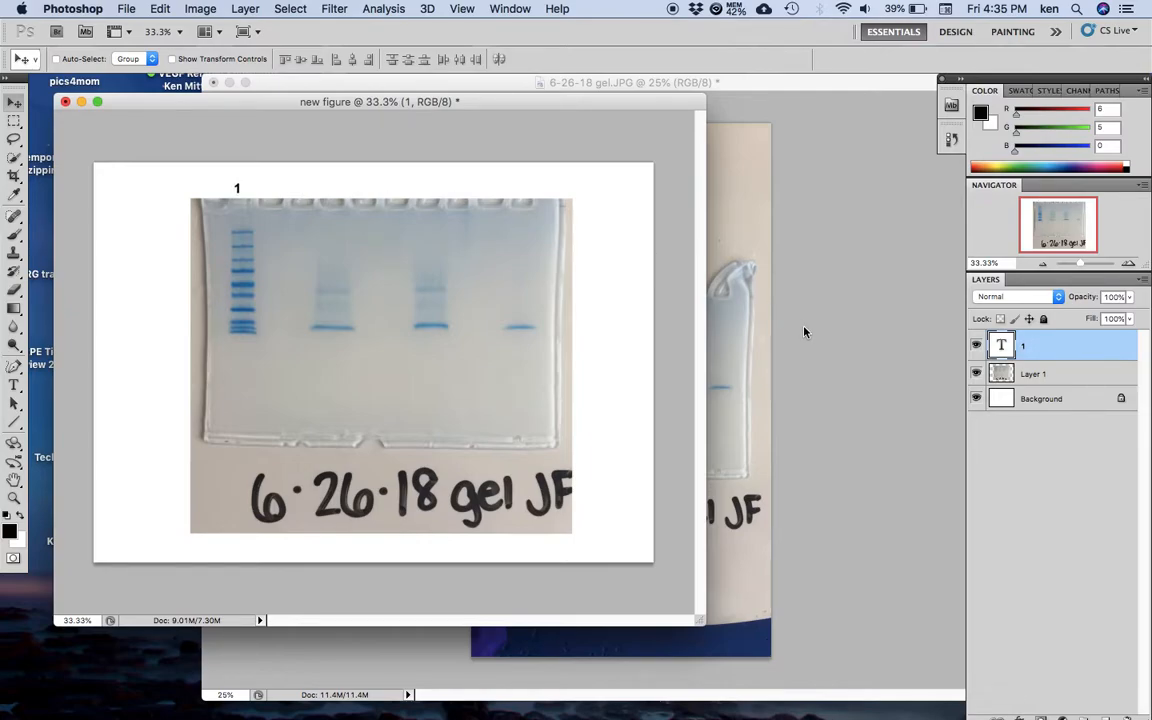
# Change the label text to "2" and move it rightward above the next gel lane
pyautogui.doubleClick(1003, 347)
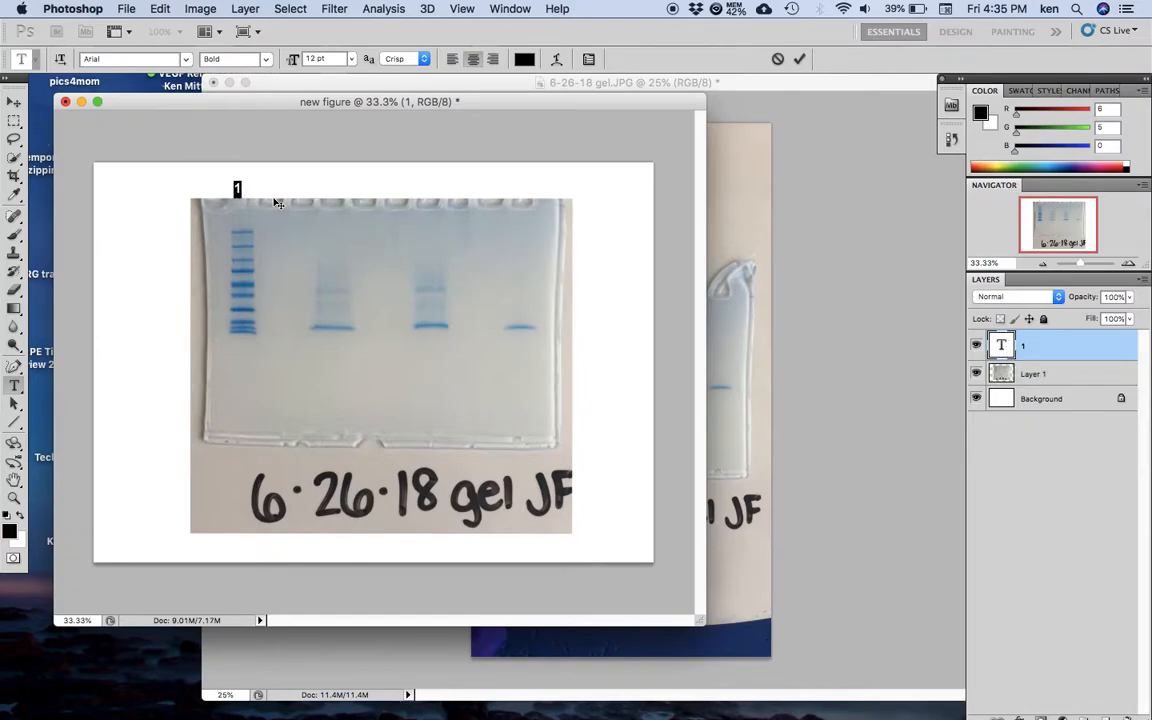
pyautogui.write('3')
pyautogui.click(13, 120)
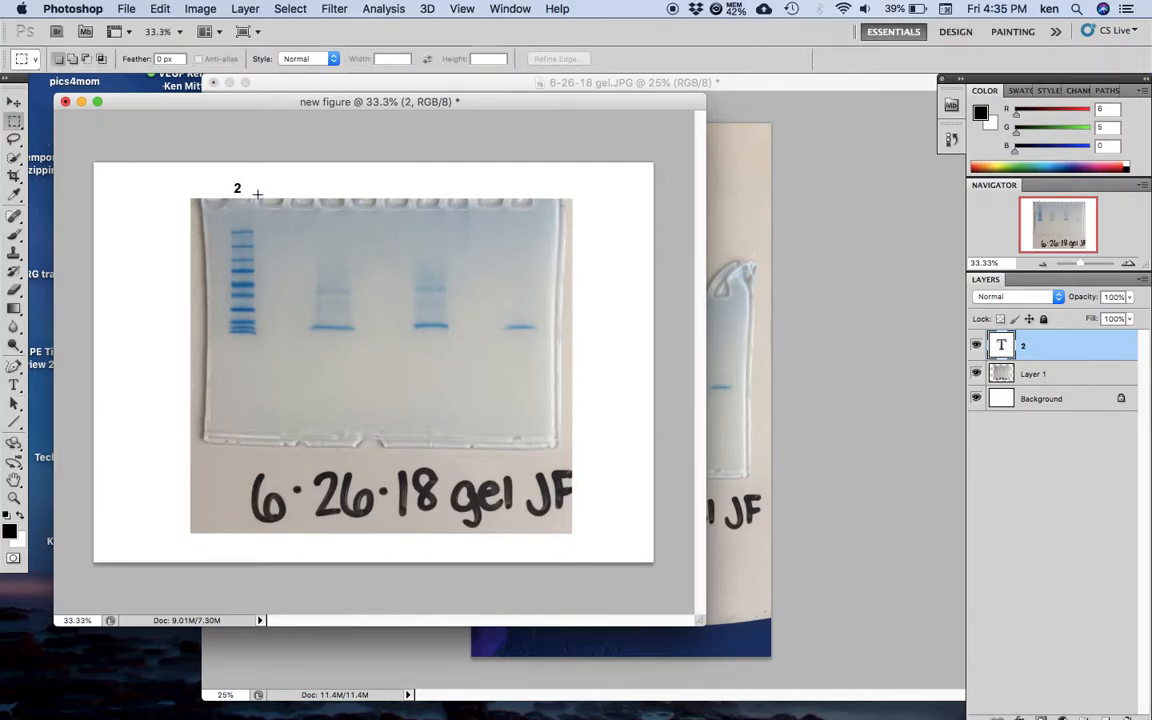
pyautogui.click(13, 102)
pyautogui.moveTo(171, 192); pyautogui.dragTo(206, 189)
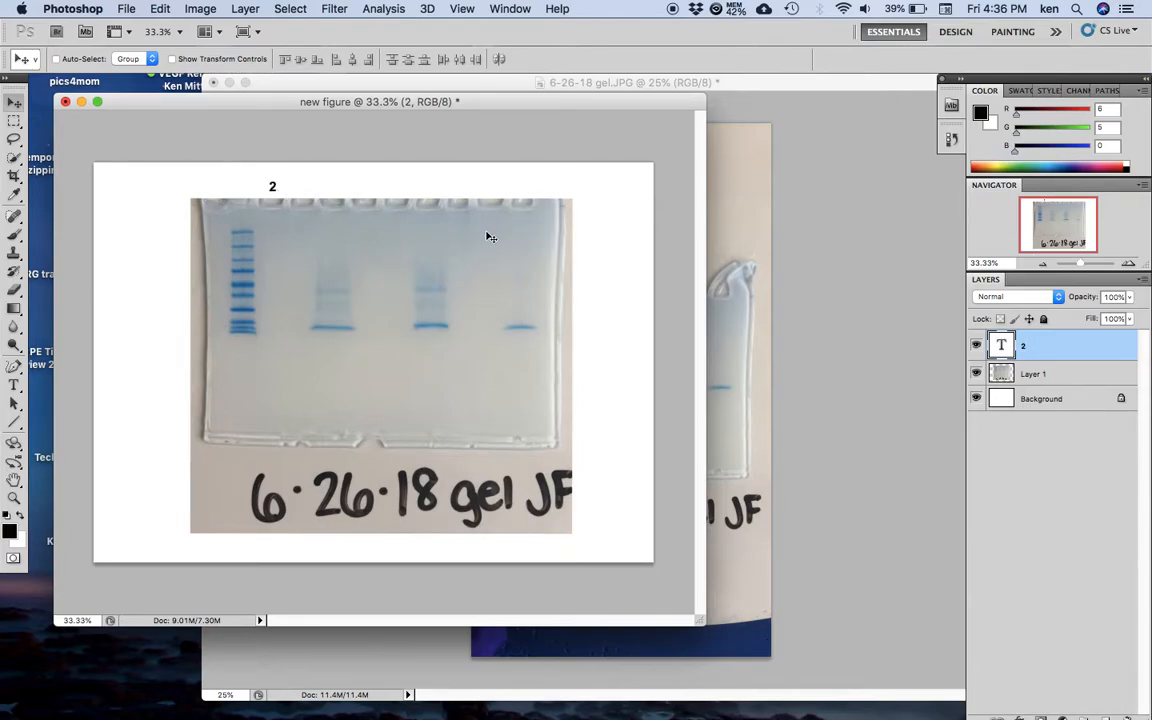
# Save the figure as new figure.psd in Photoshop format with layers and Maximize Compatibility kept on
pyautogui.press('super+s')
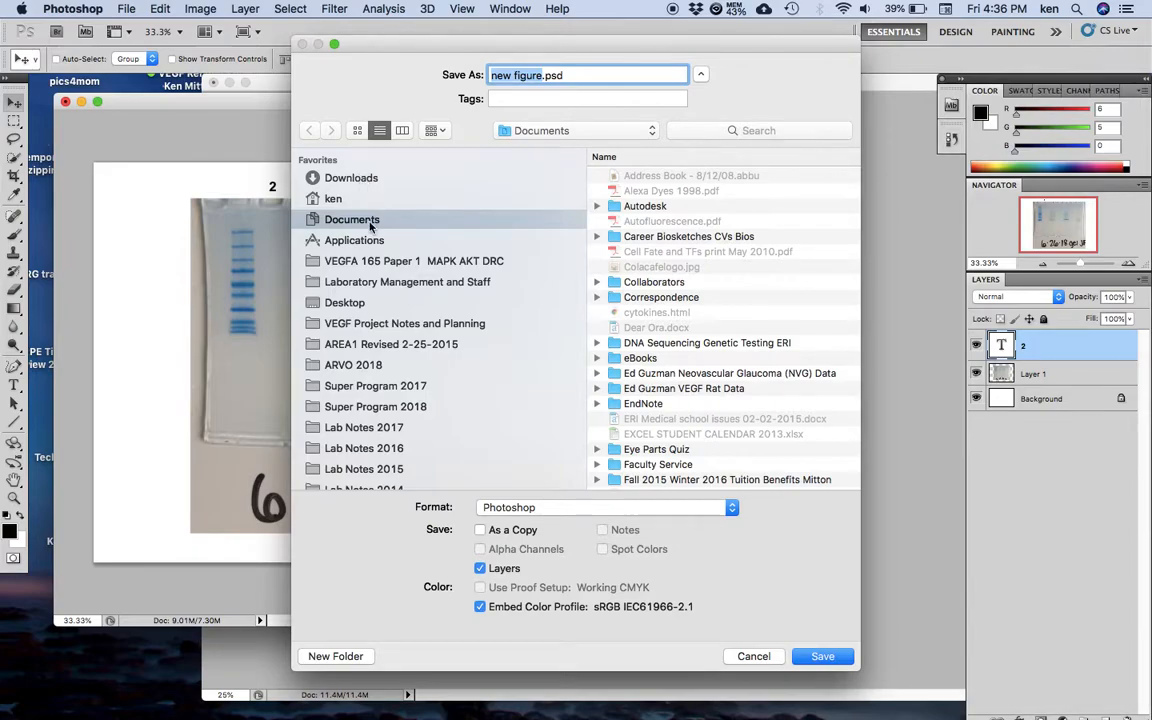
pyautogui.click(822, 656)
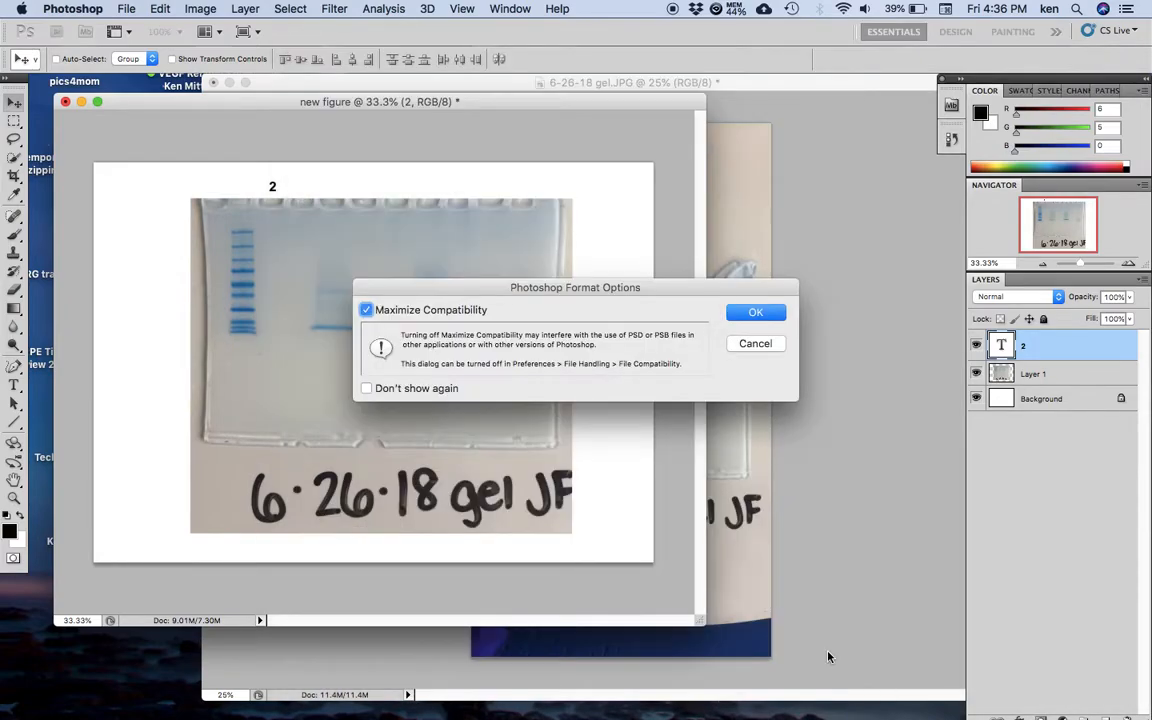
pyautogui.click(755, 313)
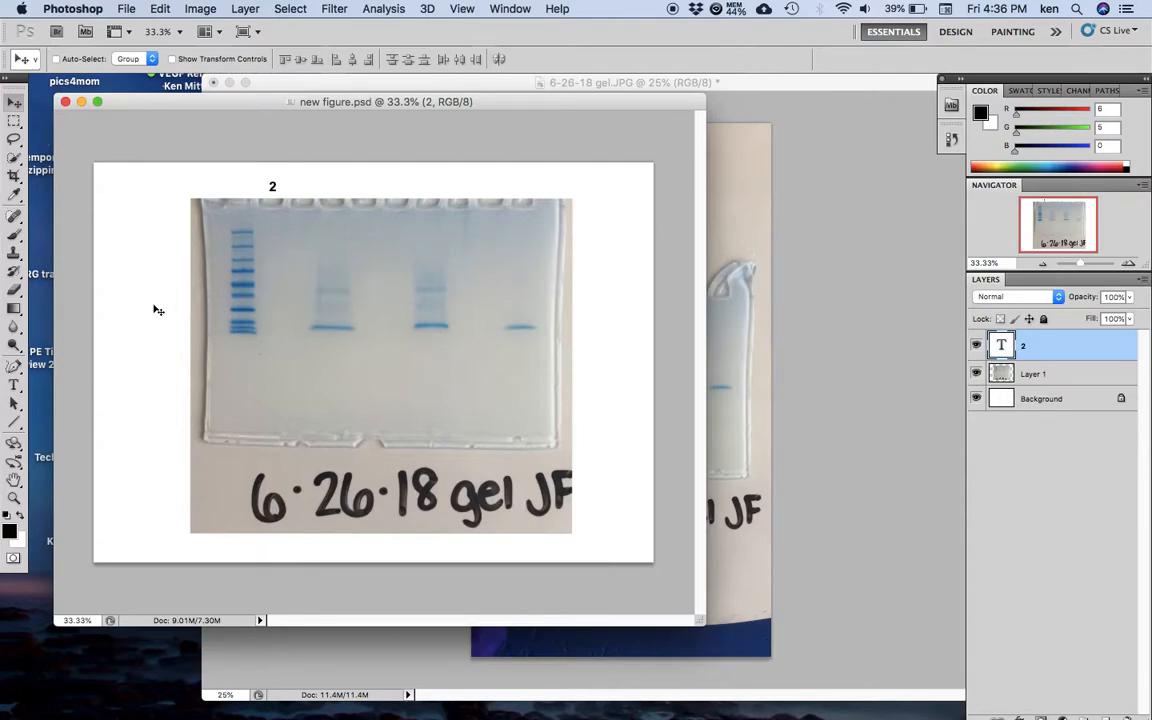
# Draw a horizontal black 4 pt line with an end arrowhead from the left margin toward a ladder band, and save the file
pyautogui.click(15, 423)
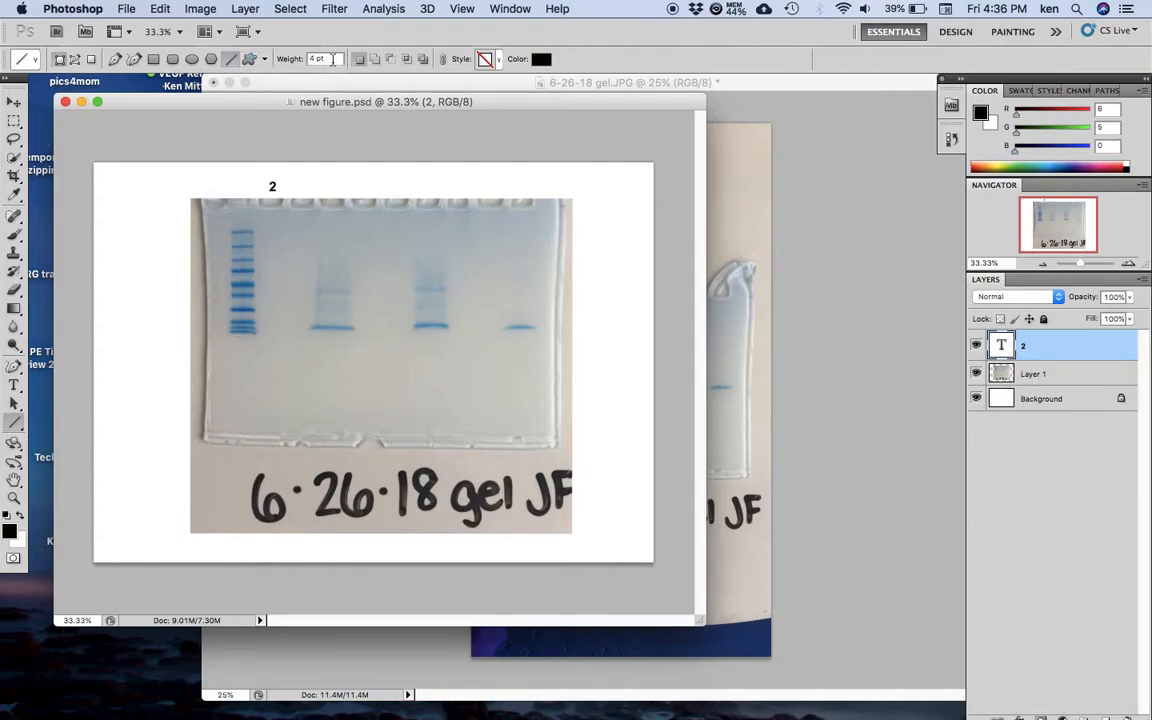
pyautogui.click(265, 59)
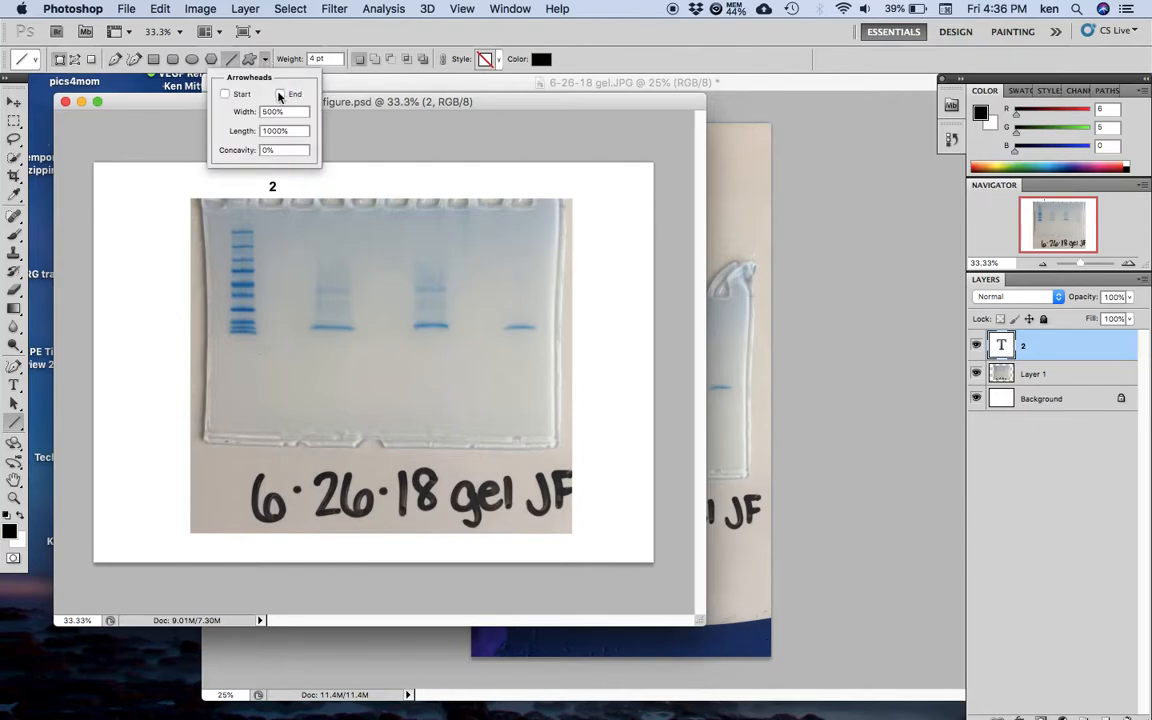
pyautogui.click(135, 127)
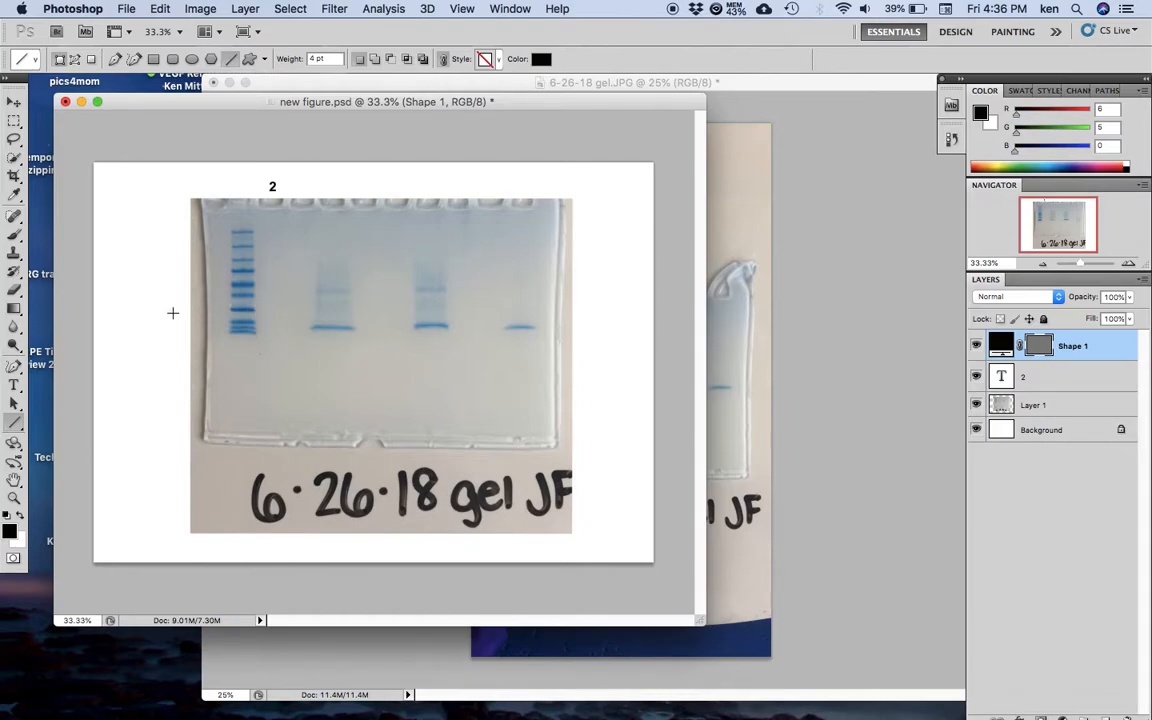
pyautogui.moveTo(131, 310); pyautogui.dragTo(198, 310)
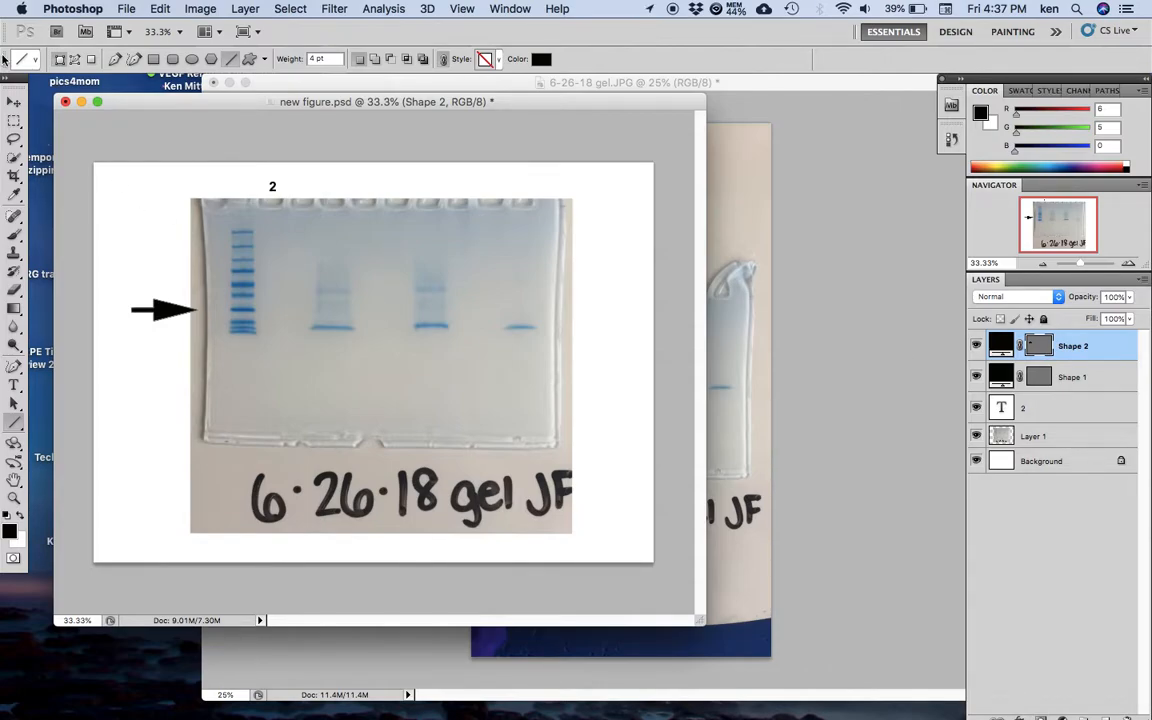
pyautogui.press('super+s')
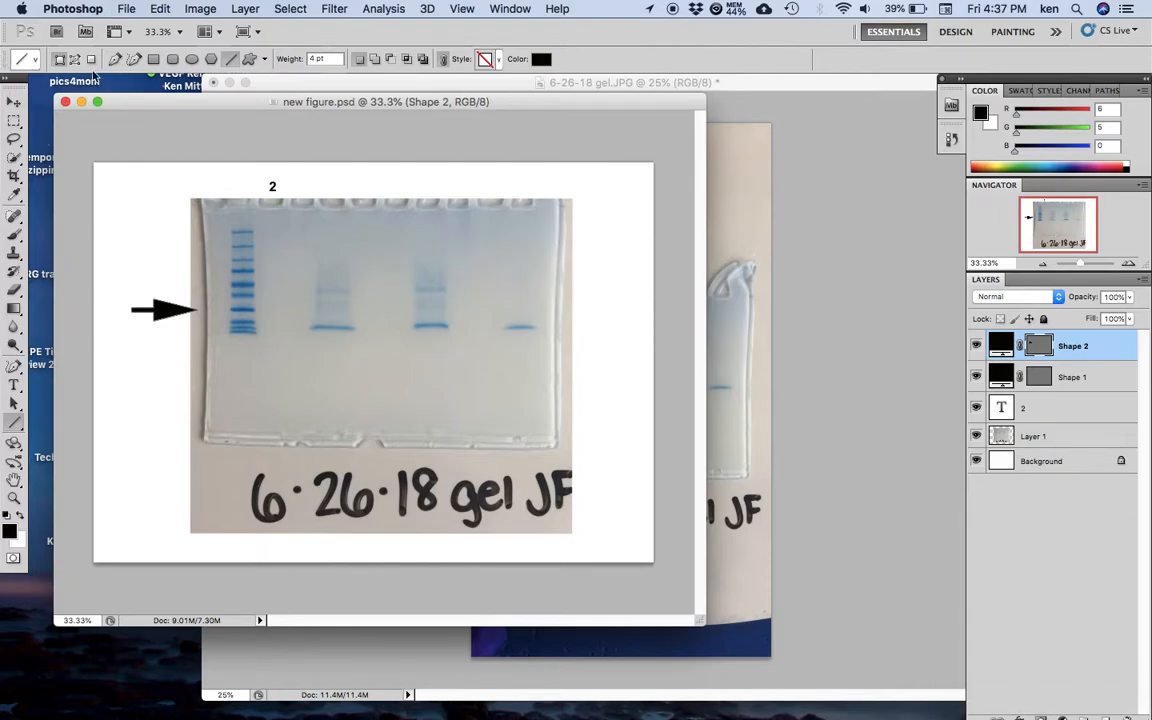